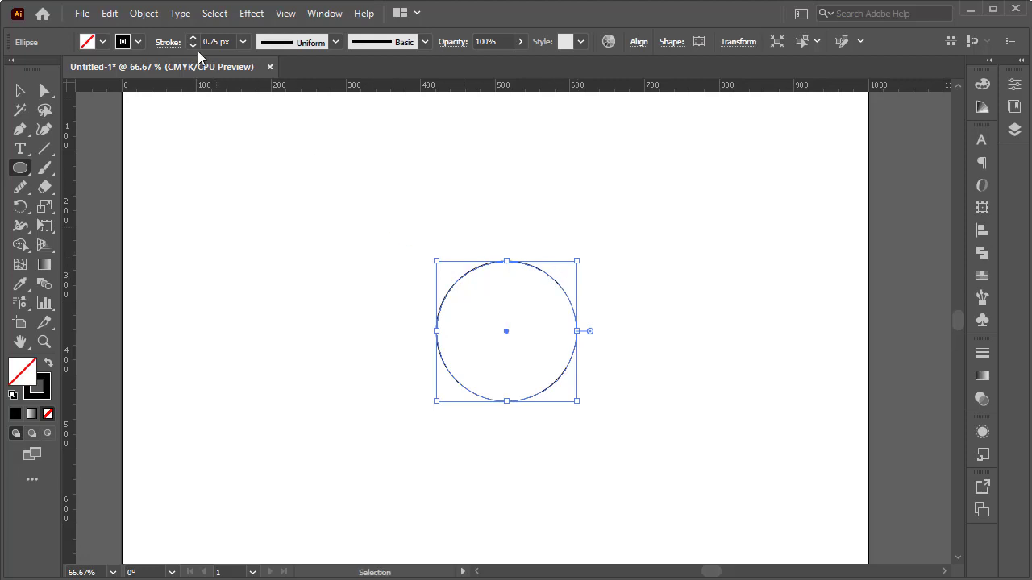
Step: Duplicate the circle in place and scale the copy up slightly from the centre to form a thin ring
{"action": "left_click", "coordinate": [113, 14]}
{"action": "left_click", "coordinate": [155, 93]}
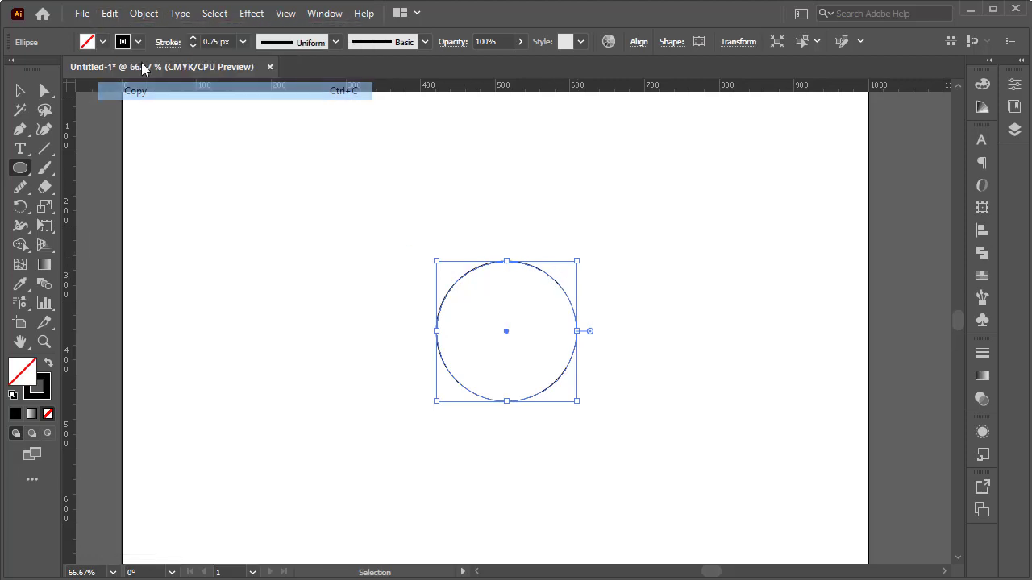
{"action": "left_click", "coordinate": [115, 16]}
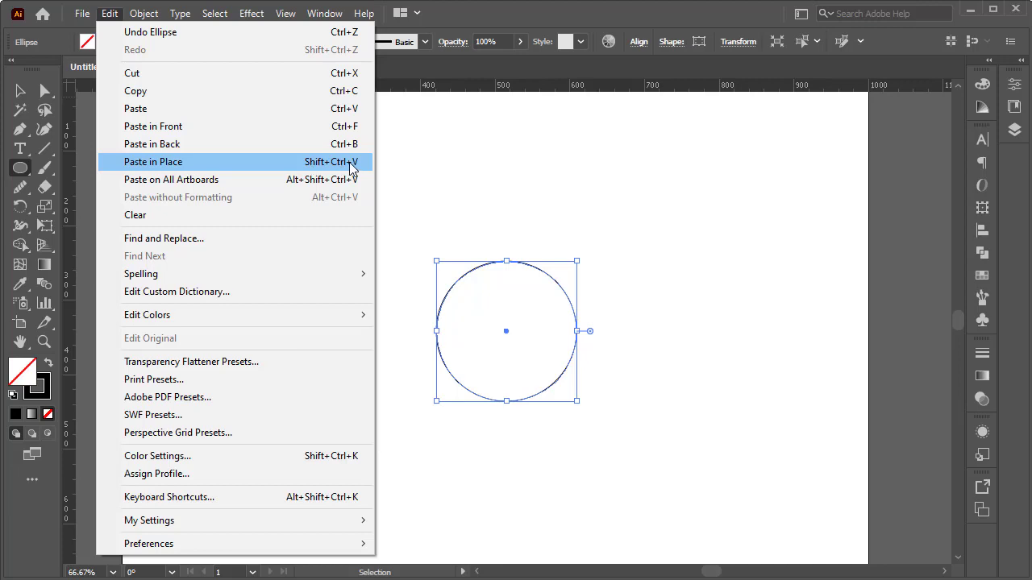
{"action": "left_click", "coordinate": [349, 162]}
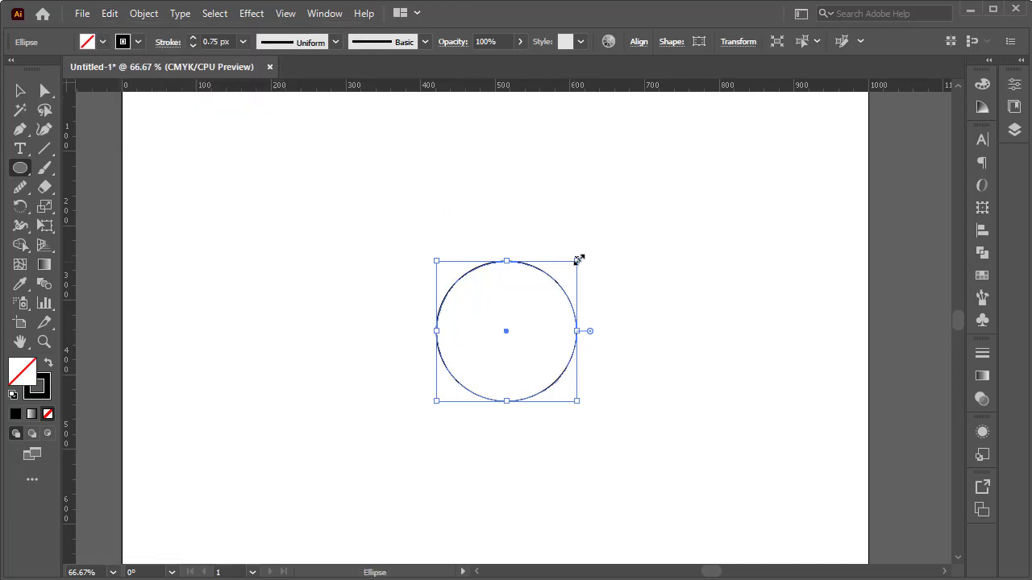
{"action": "left_click_drag", "start_coordinate": [577, 261], "coordinate": [583, 253]}
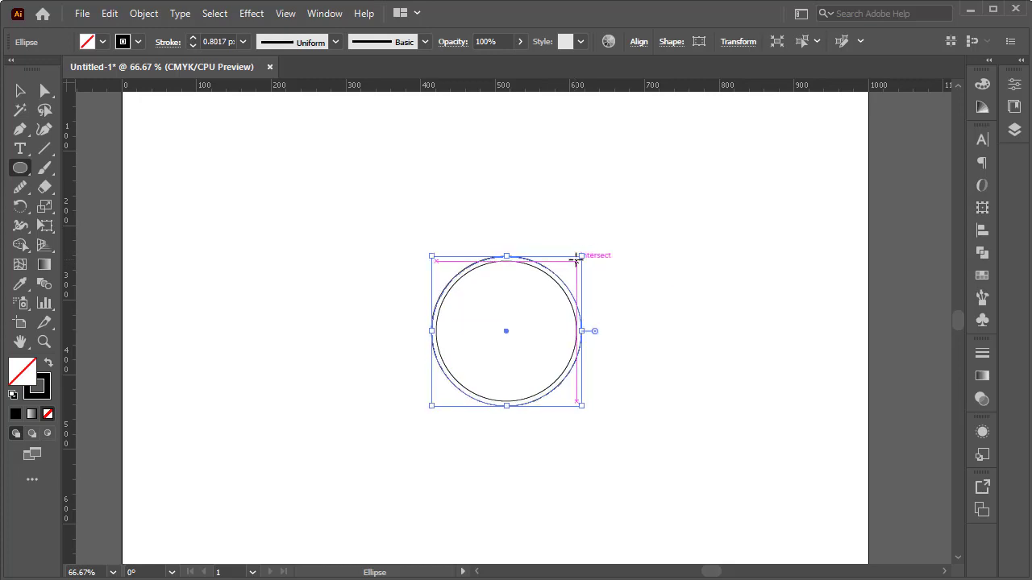
Step: Duplicate the outer circle in place and scale each copy up from the centre, adding three evenly spaced concentric circles
{"action": "left_click", "coordinate": [110, 13]}
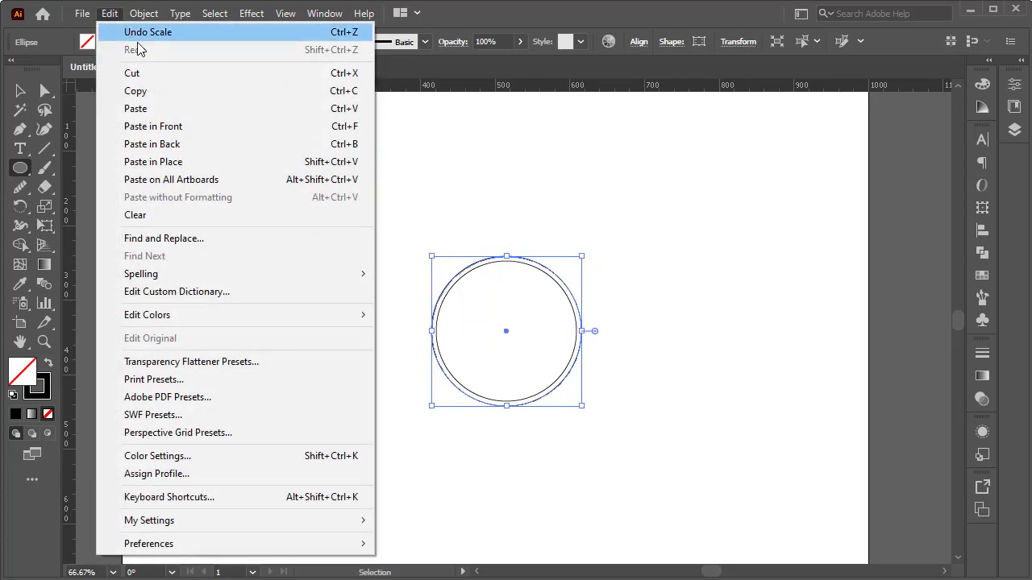
{"action": "left_click", "coordinate": [356, 96]}
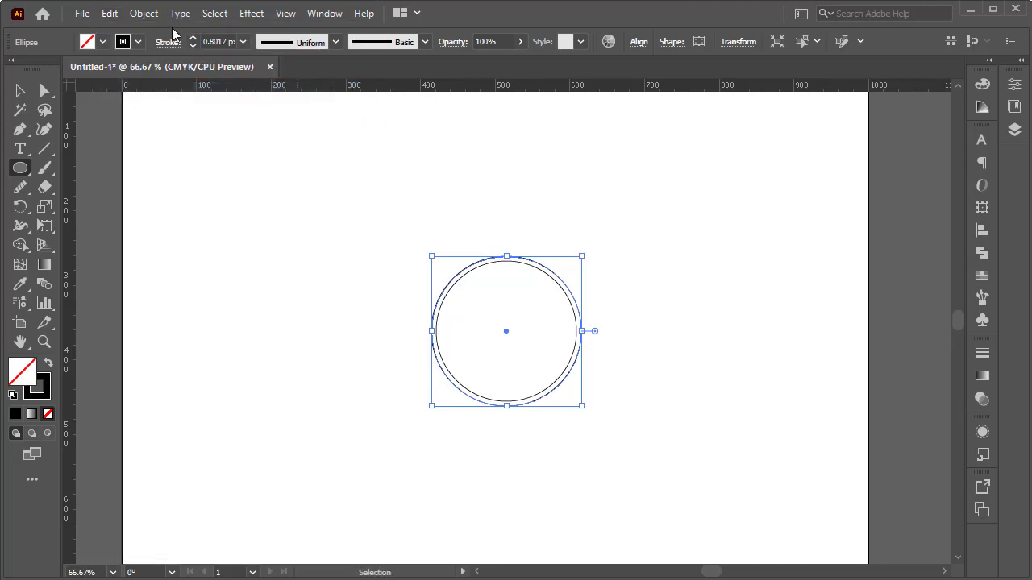
{"action": "left_click", "coordinate": [109, 14]}
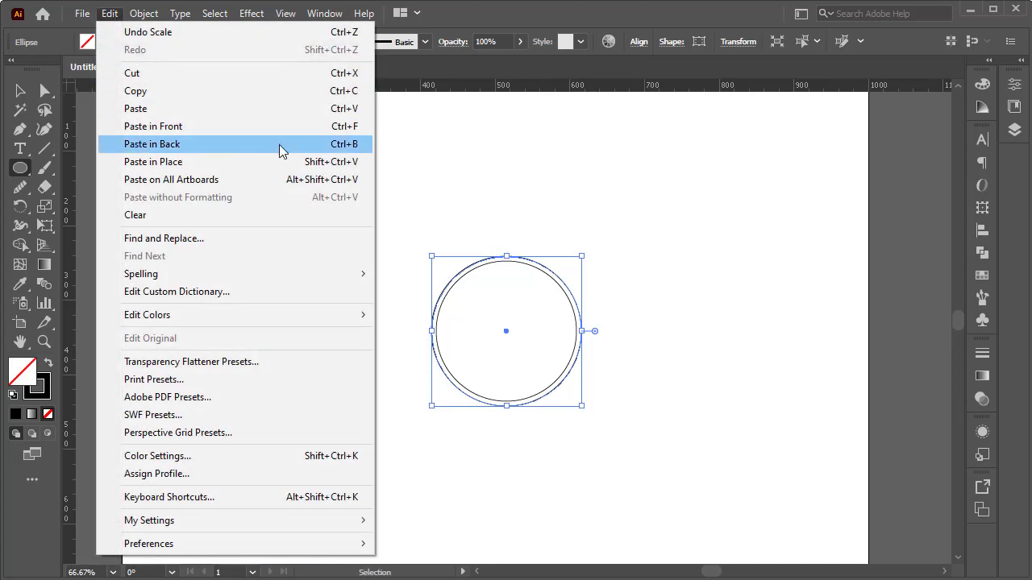
{"action": "left_click", "coordinate": [330, 163]}
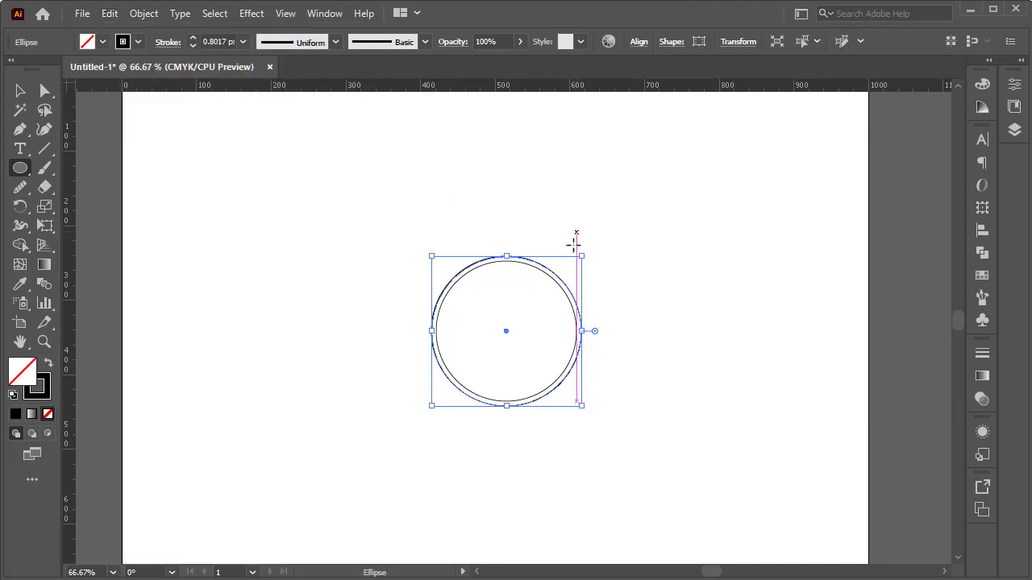
{"action": "left_click_drag", "start_coordinate": [581, 257], "coordinate": [618, 222]}
{"action": "key", "text": "ctrl+c"}
{"action": "key", "text": "ctrl+shift+v"}
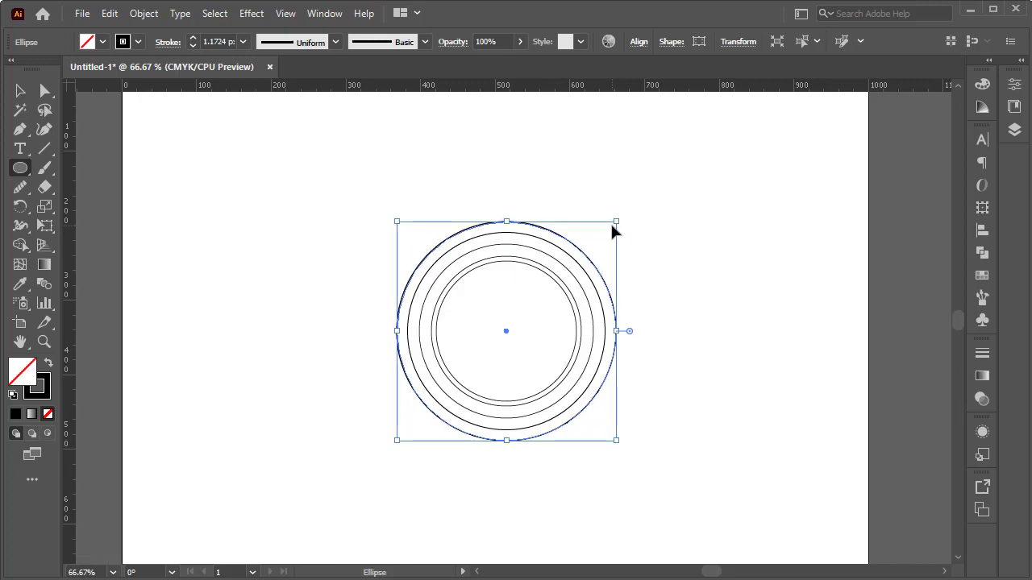
Step: Add two more concentric circles outside the largest one, leaving a wider gap and setting the new pair close together
{"action": "left_click", "coordinate": [610, 222]}
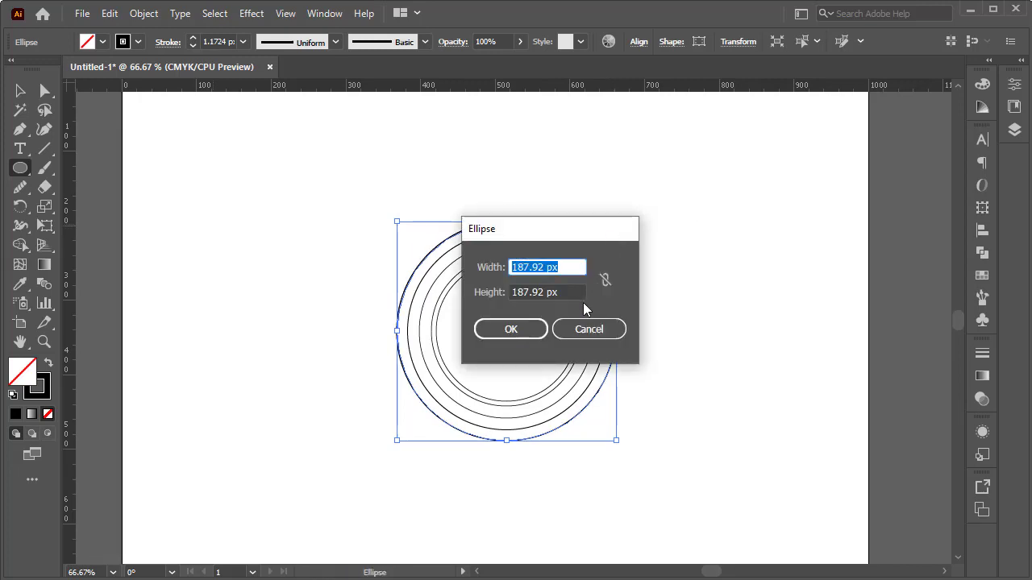
{"action": "key", "text": "Return"}
{"action": "mouse_move", "coordinate": [618, 219]}
{"action": "left_mouse_down"}
{"action": "mouse_move", "coordinate": [668, 185]}
{"action": "mouse_move", "coordinate": [335, 473]}
{"action": "left_mouse_up"}
Step: Select all the concentric circles, move them horizontally toward the right of the artboard, and deselect them
{"action": "left_click", "coordinate": [20, 90]}
{"action": "left_click_drag", "start_coordinate": [507, 332], "coordinate": [577, 333]}
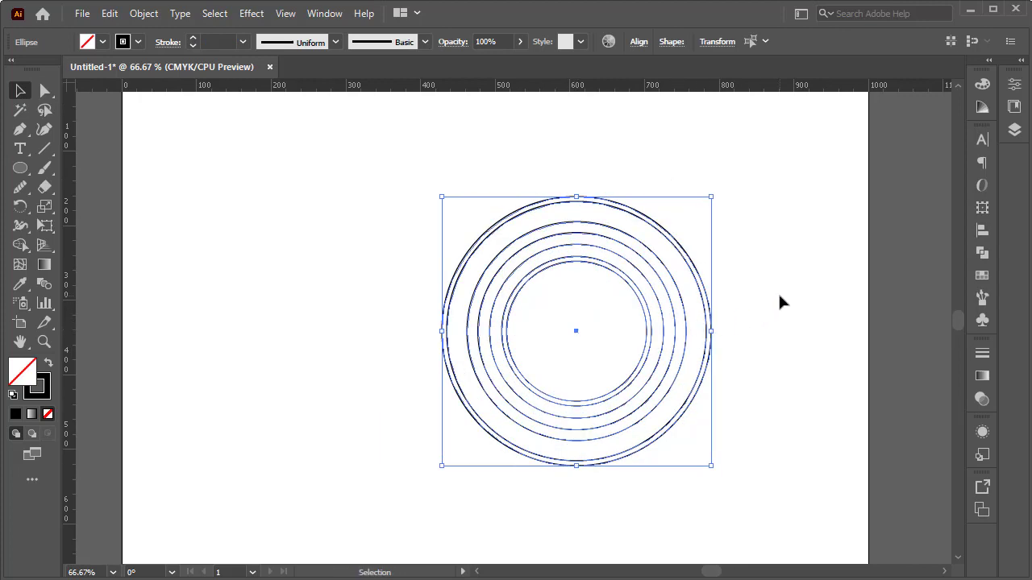
{"action": "left_click", "coordinate": [778, 291]}
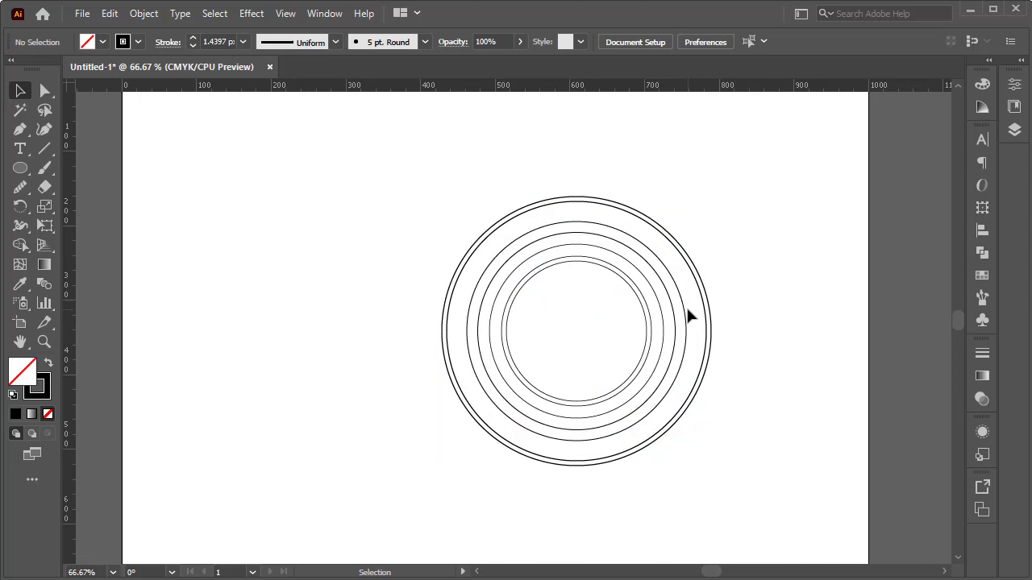
Step: Select the second- and third-largest circles and copy them about 239 px horizontally to the left
{"action": "left_click", "coordinate": [539, 209]}
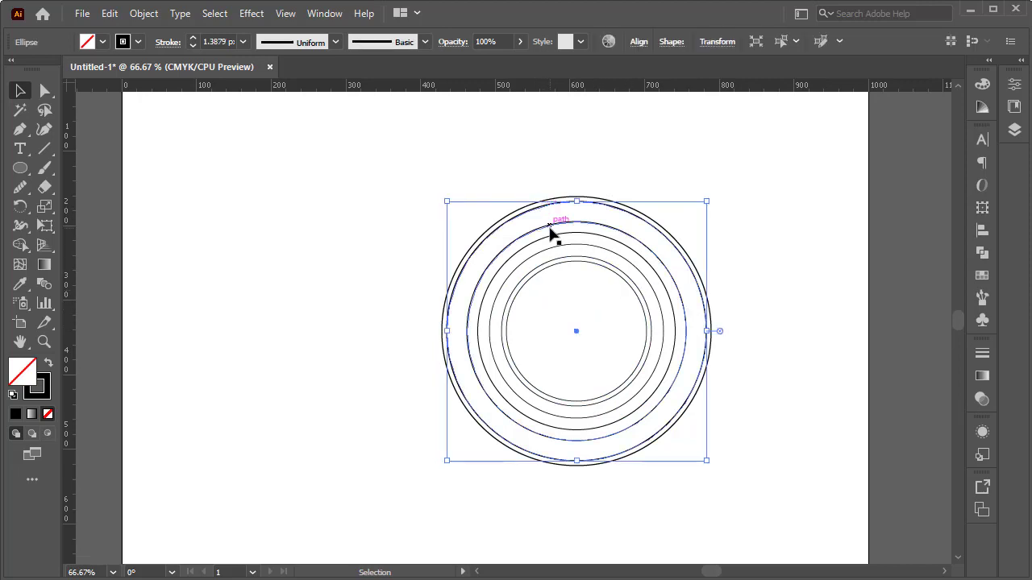
{"action": "left_click", "coordinate": [550, 233], "text": "shift"}
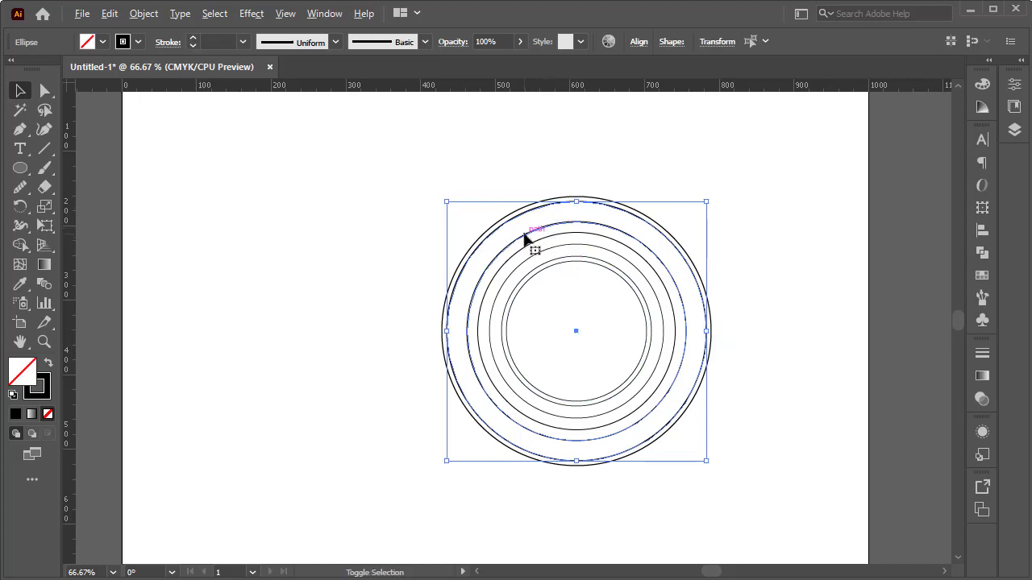
{"action": "left_click_drag", "start_coordinate": [521, 238], "coordinate": [370, 248]}
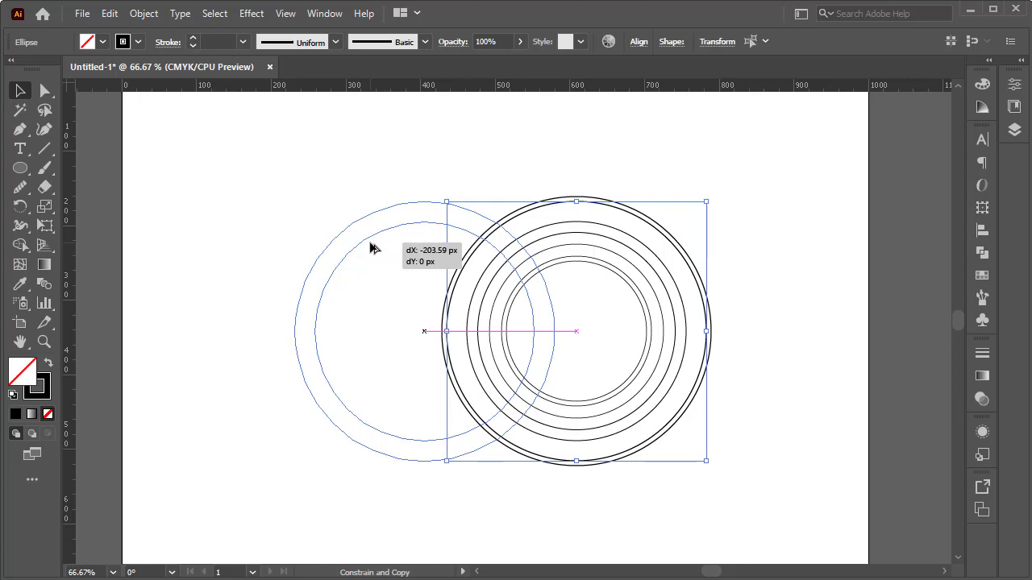
{"action": "left_click_drag", "start_coordinate": [370, 248], "coordinate": [343, 248]}
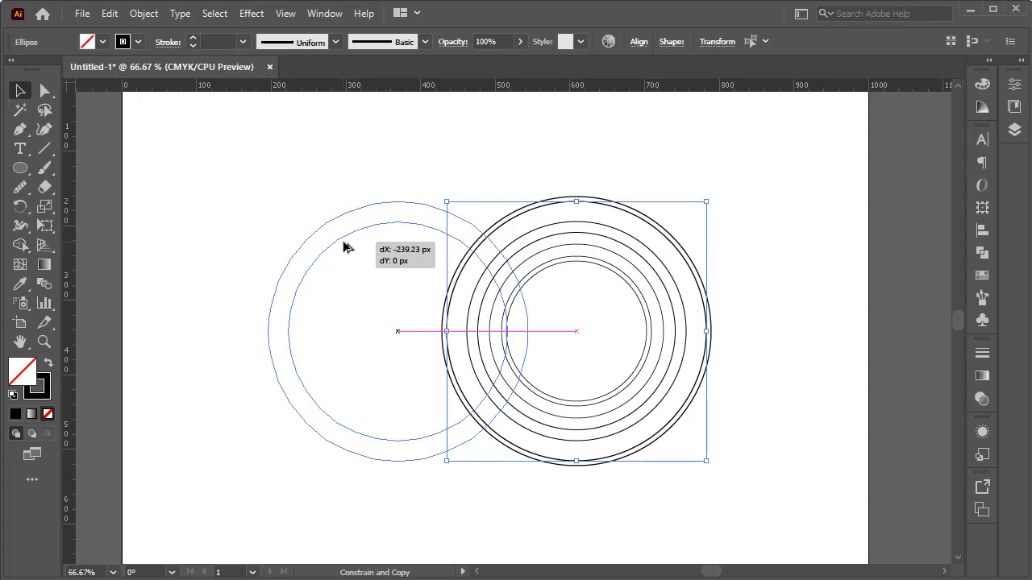
{"action": "left_click_drag", "start_coordinate": [343, 248], "coordinate": [342, 245]}
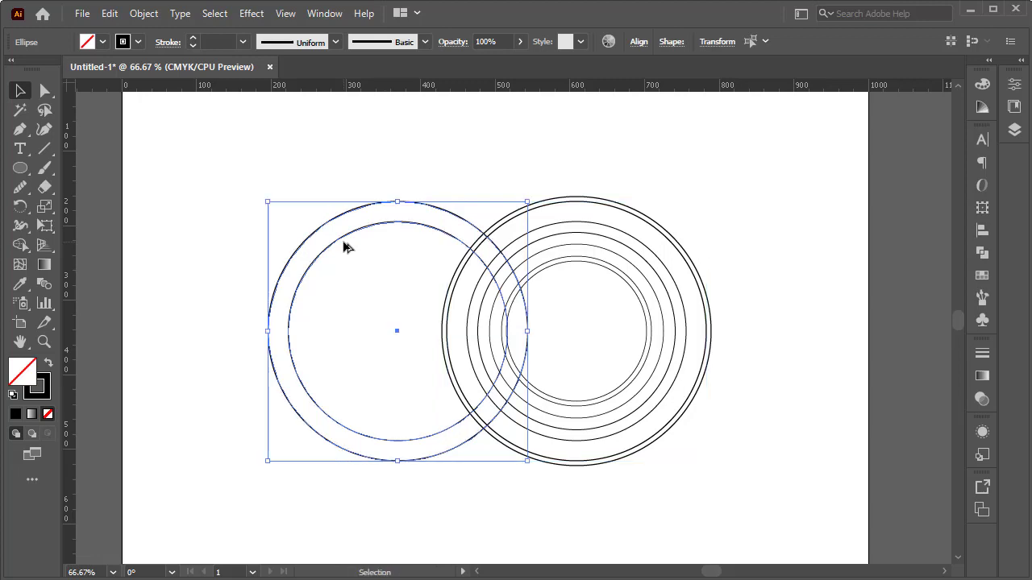
{"action": "left_click", "coordinate": [746, 198]}
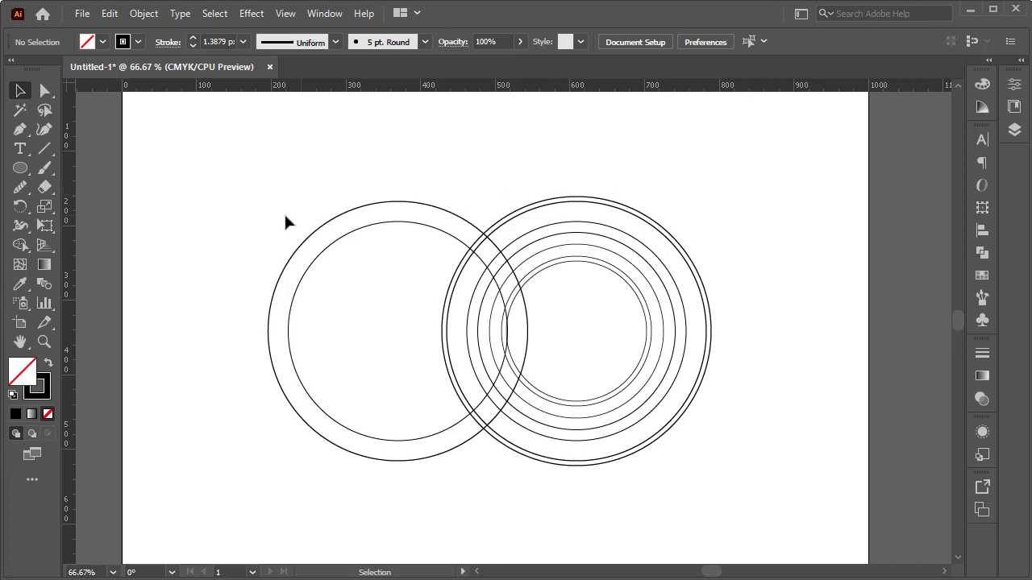
Step: Draw a vertical line about 490 px long, place it on the copied ring's right edge, and copy it slightly to the right
{"action": "left_click", "coordinate": [45, 150]}
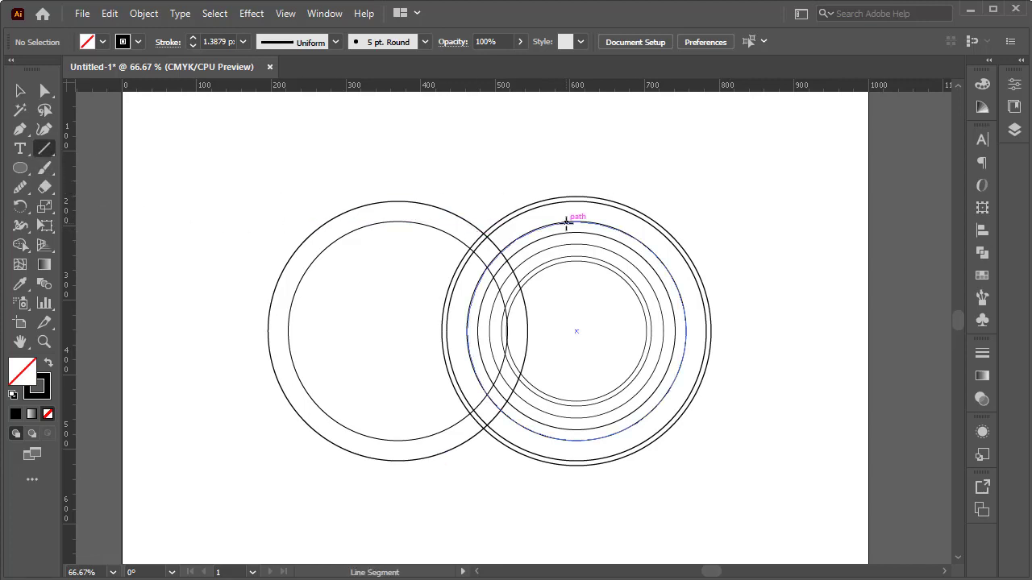
{"action": "left_click_drag", "start_coordinate": [546, 143], "coordinate": [562, 508]}
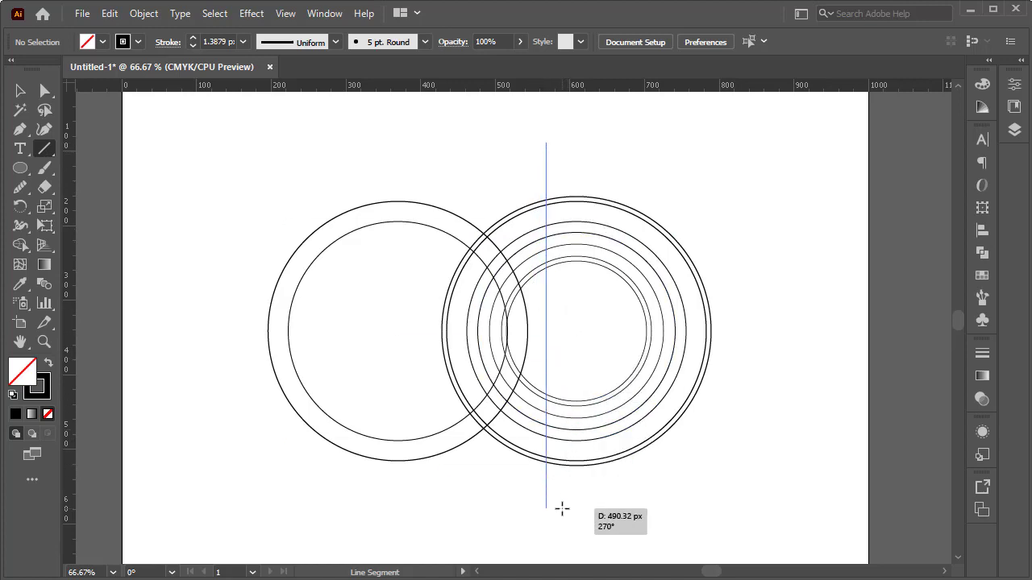
{"action": "left_click_drag", "start_coordinate": [562, 508], "coordinate": [562, 508]}
{"action": "left_click", "coordinate": [21, 90]}
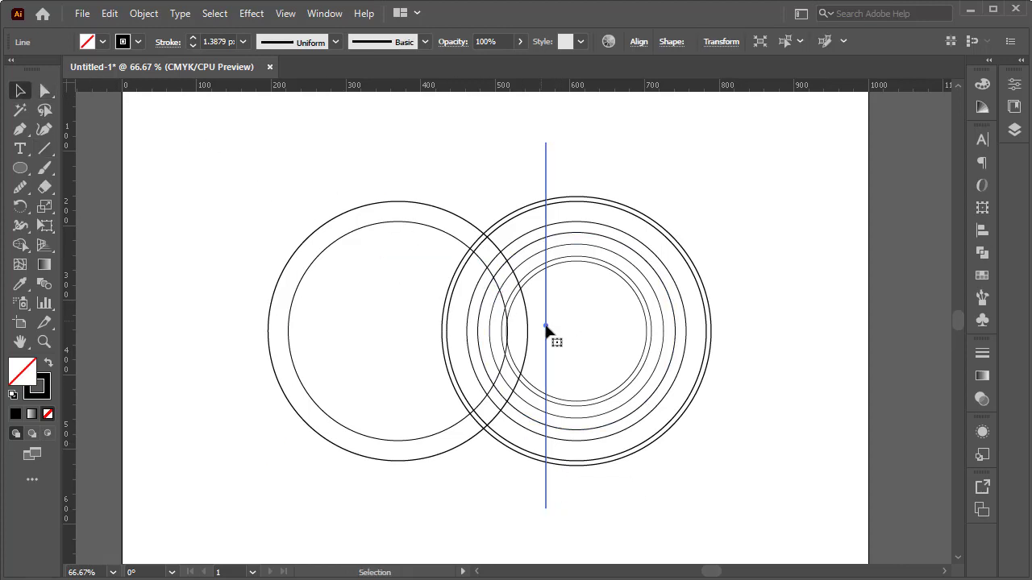
{"action": "mouse_move", "coordinate": [546, 329]}
{"action": "left_mouse_down"}
{"action": "mouse_move", "coordinate": [528, 327]}
{"action": "mouse_move", "coordinate": [541, 329]}
{"action": "left_mouse_up"}
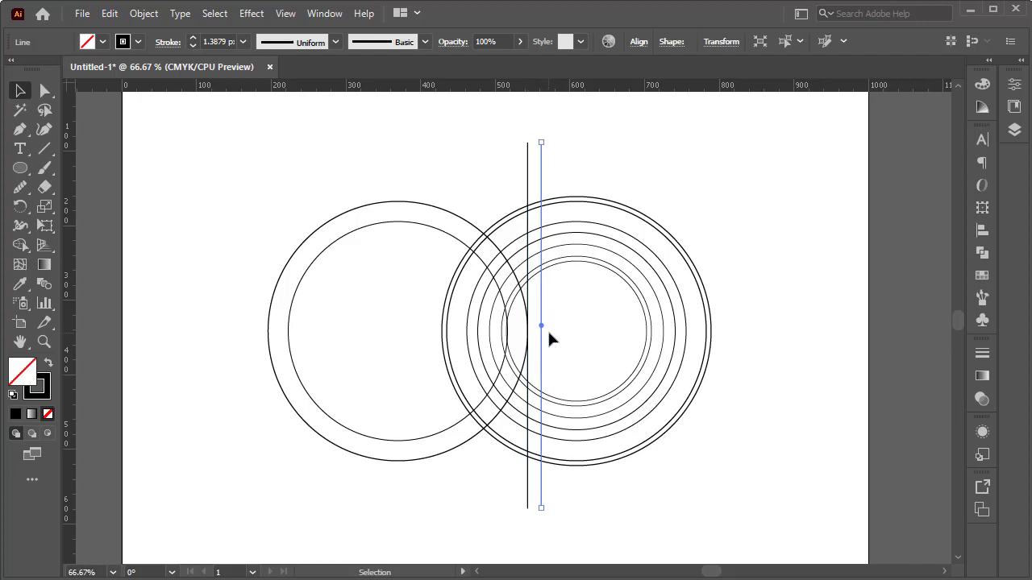
Step: Copy both vertical lines left until the right-hand copy touches the left edge of the second-largest concentric circle
{"action": "left_click", "coordinate": [528, 372], "text": "shift"}
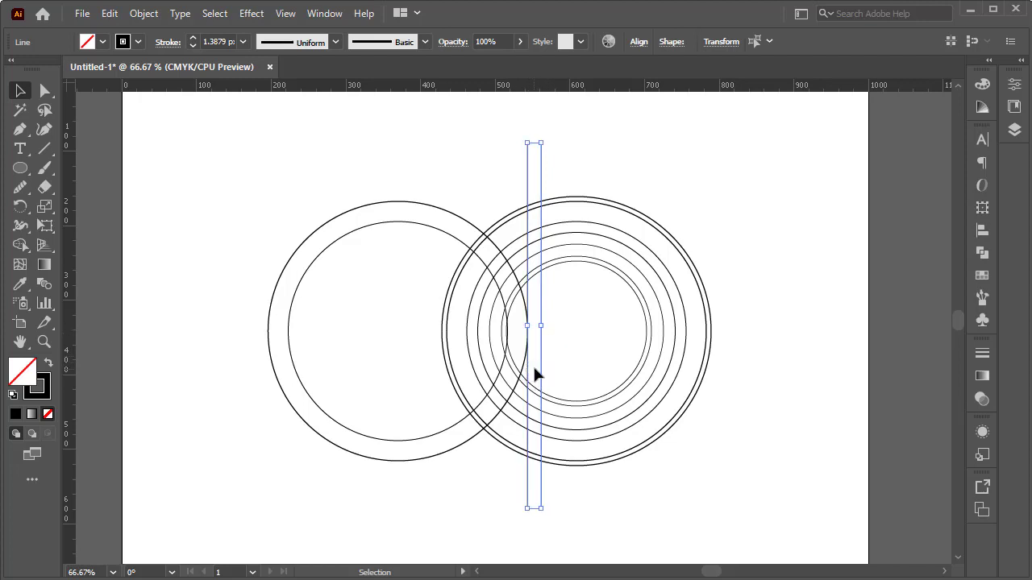
{"action": "left_click_drag", "start_coordinate": [541, 373], "coordinate": [475, 375]}
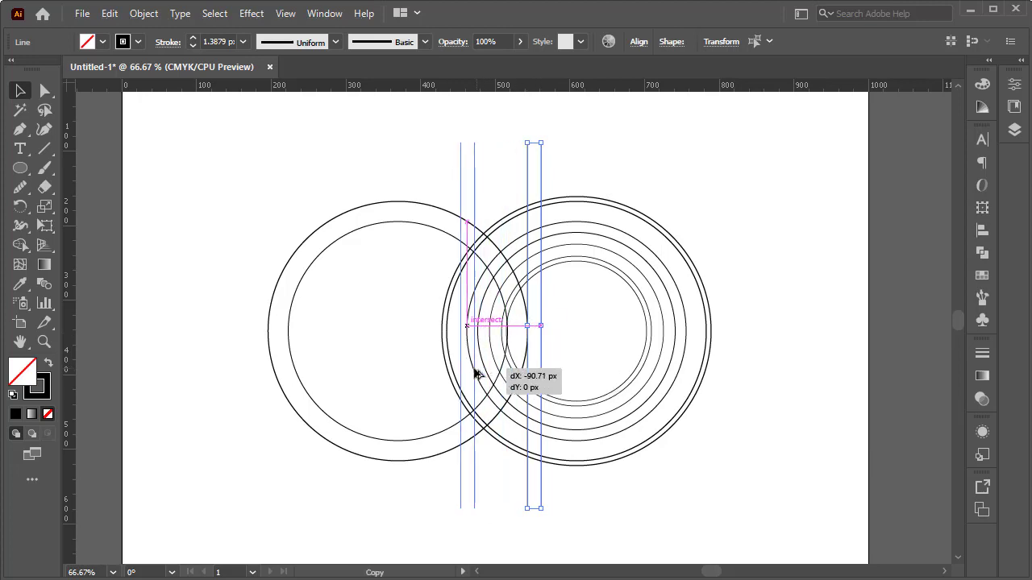
{"action": "left_click_drag", "start_coordinate": [476, 375], "coordinate": [447, 376]}
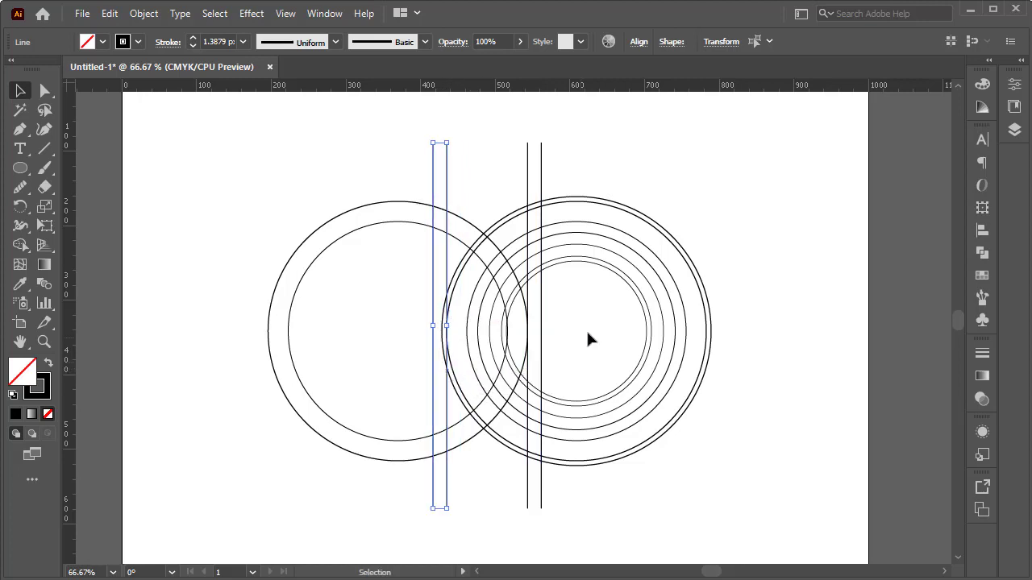
{"action": "left_click", "coordinate": [713, 163]}
{"action": "left_click_drag", "start_coordinate": [723, 152], "coordinate": [279, 482]}
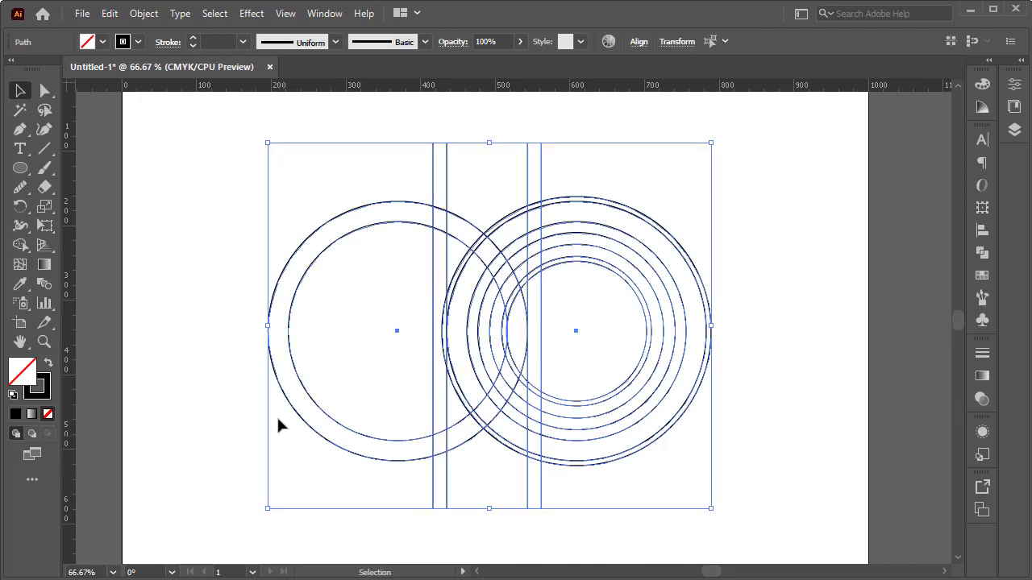
{"action": "left_click", "coordinate": [138, 41]}
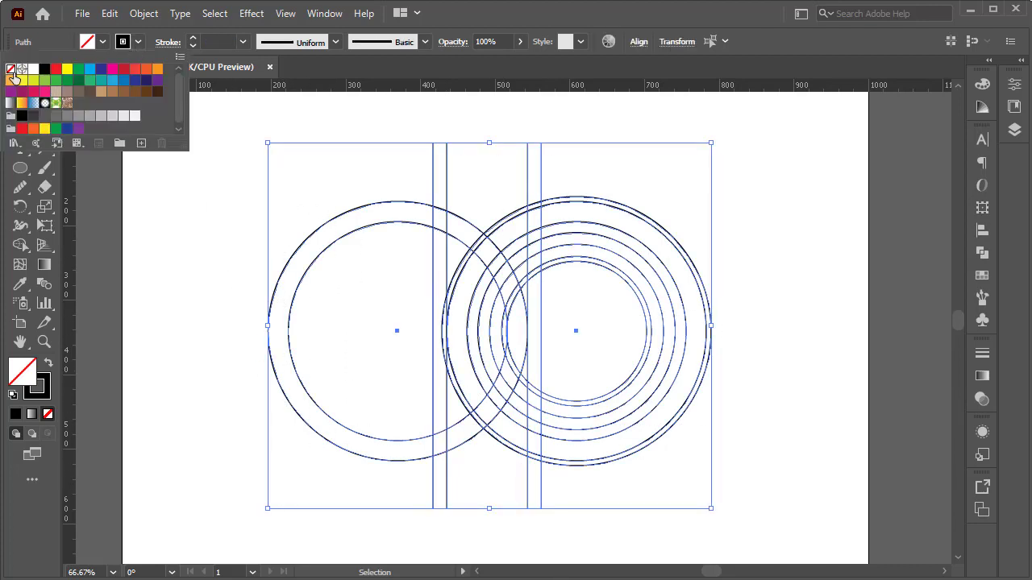
{"action": "left_click", "coordinate": [11, 69]}
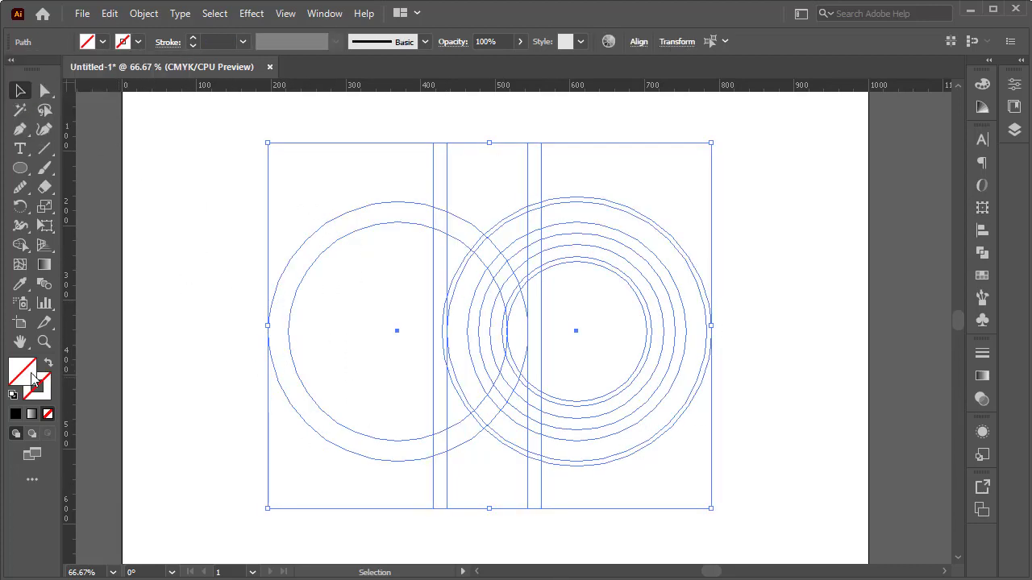
{"action": "left_click", "coordinate": [20, 245]}
{"action": "left_click", "coordinate": [103, 41]}
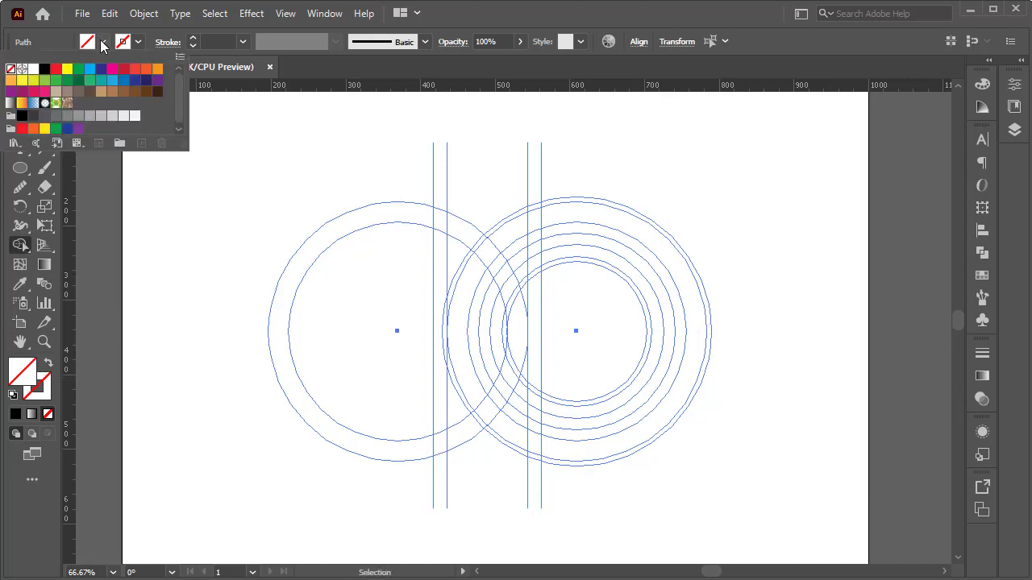
{"action": "left_click", "coordinate": [44, 69]}
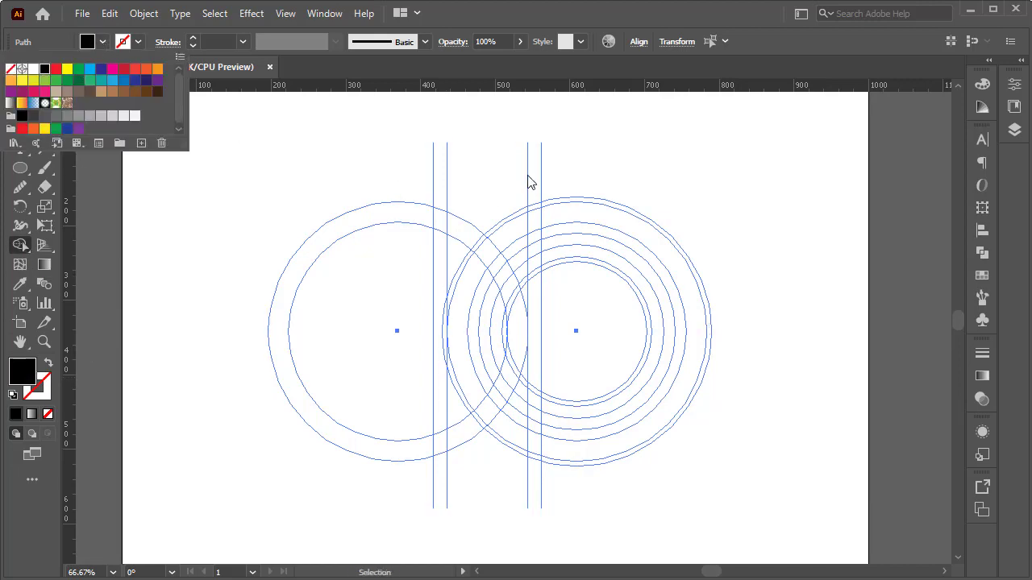
{"action": "left_click", "coordinate": [438, 271]}
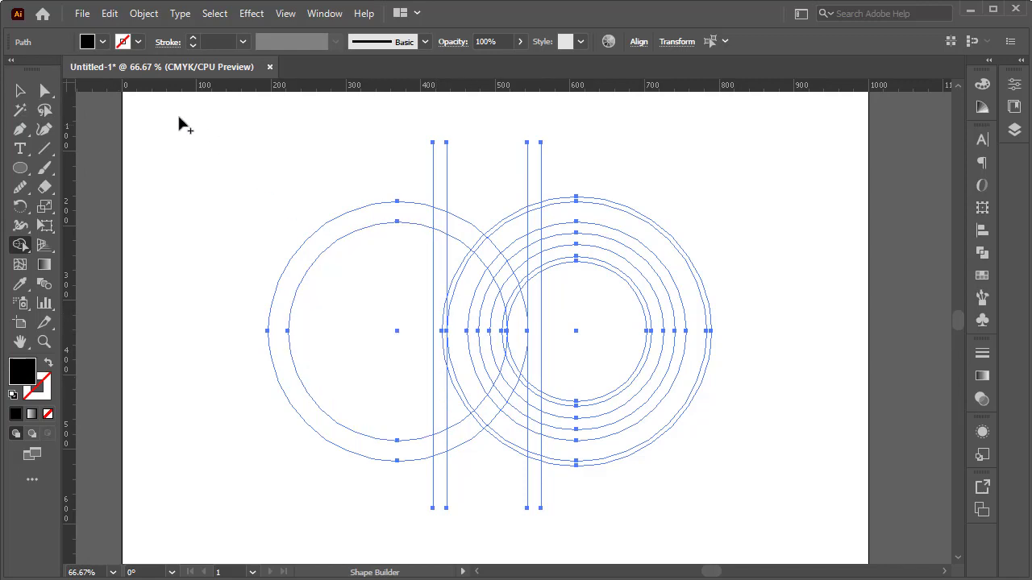
{"action": "left_click", "coordinate": [20, 93]}
{"action": "key", "text": "ctrl+z"}
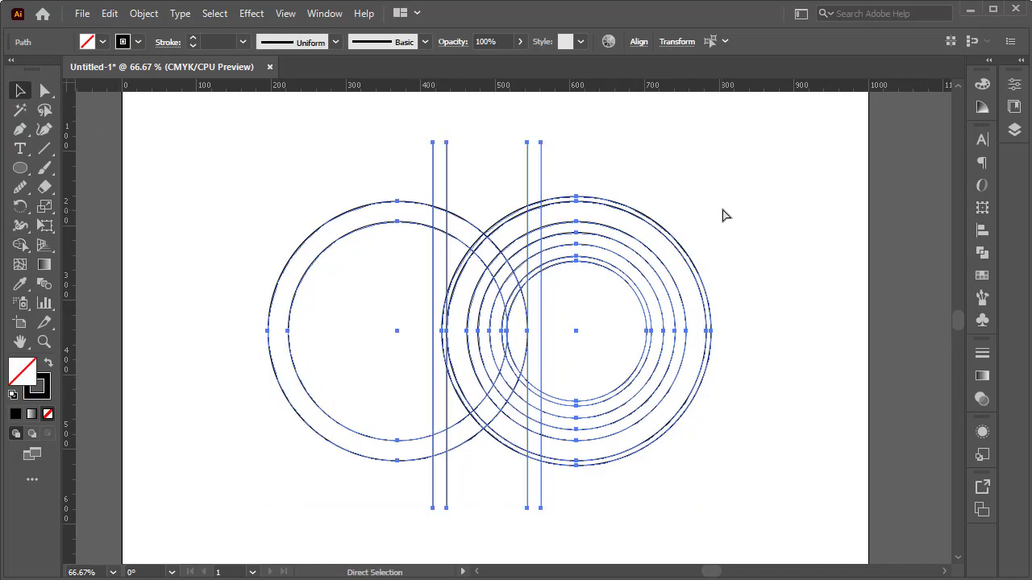
{"action": "left_click", "coordinate": [726, 186]}
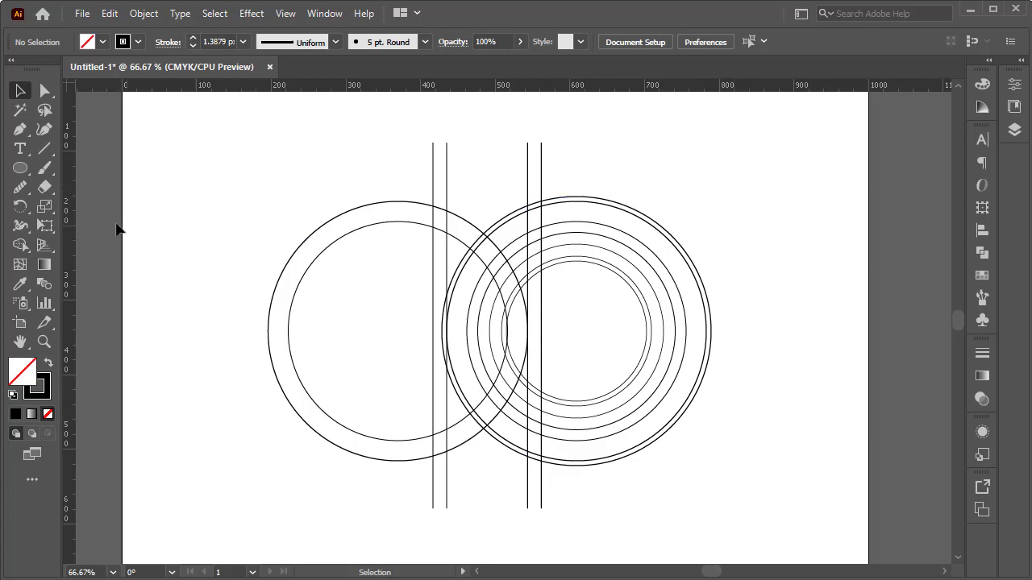
Step: Draw a horizontal line outward from the concentric circles' centre, passing through both circle centres and extending beyond the left ring
{"action": "left_click", "coordinate": [45, 149]}
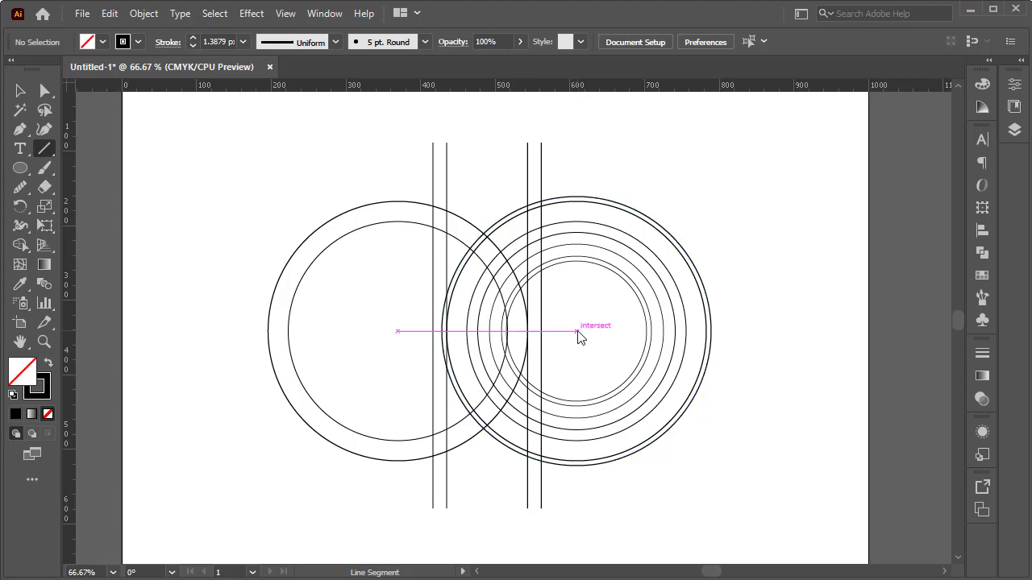
{"action": "left_click_drag", "start_coordinate": [576, 331], "coordinate": [221, 330]}
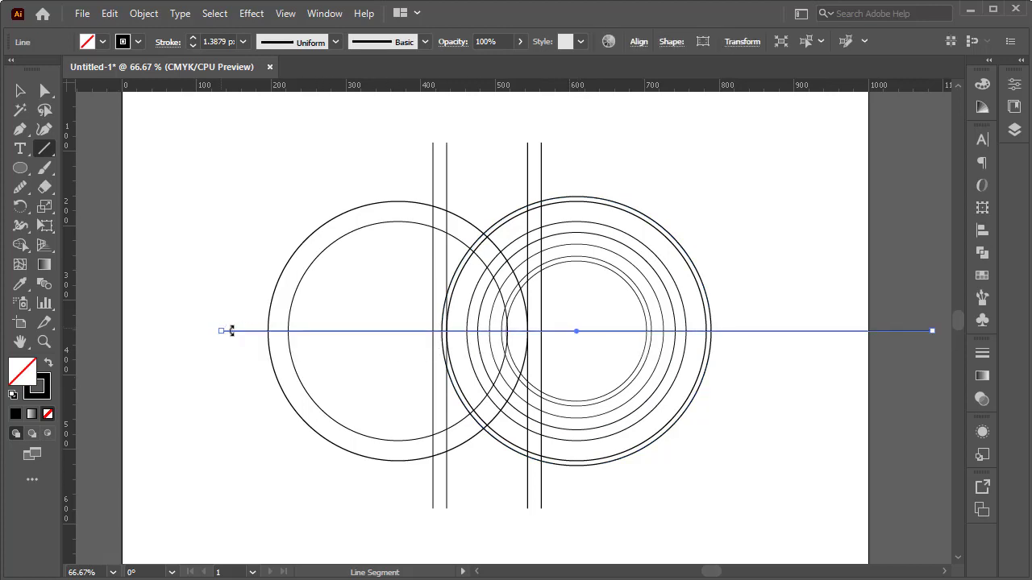
Step: Copy the horizontal line straight up about 15 px and repeat the copy until there are eight evenly spaced copies above the original
{"action": "key", "text": "v"}
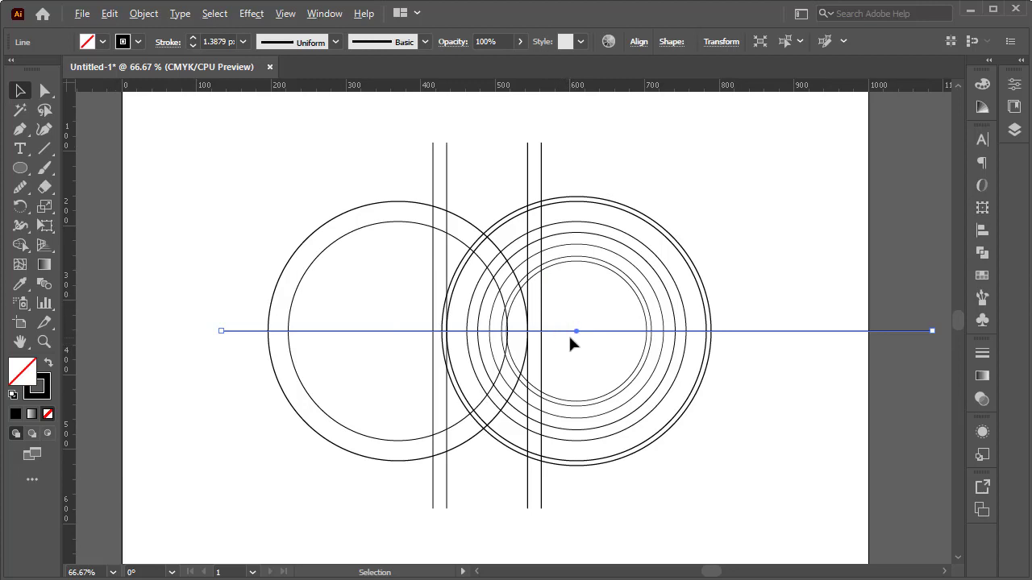
{"action": "left_click_drag", "start_coordinate": [589, 336], "coordinate": [594, 322], "text": "alt"}
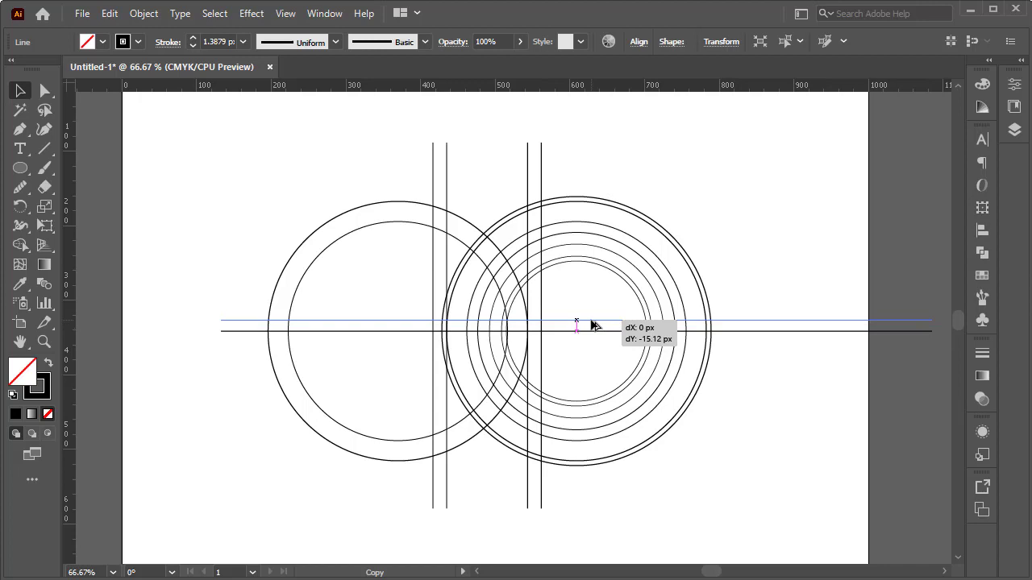
{"action": "left_click_drag", "start_coordinate": [592, 324], "coordinate": [591, 323], "text": "alt"}
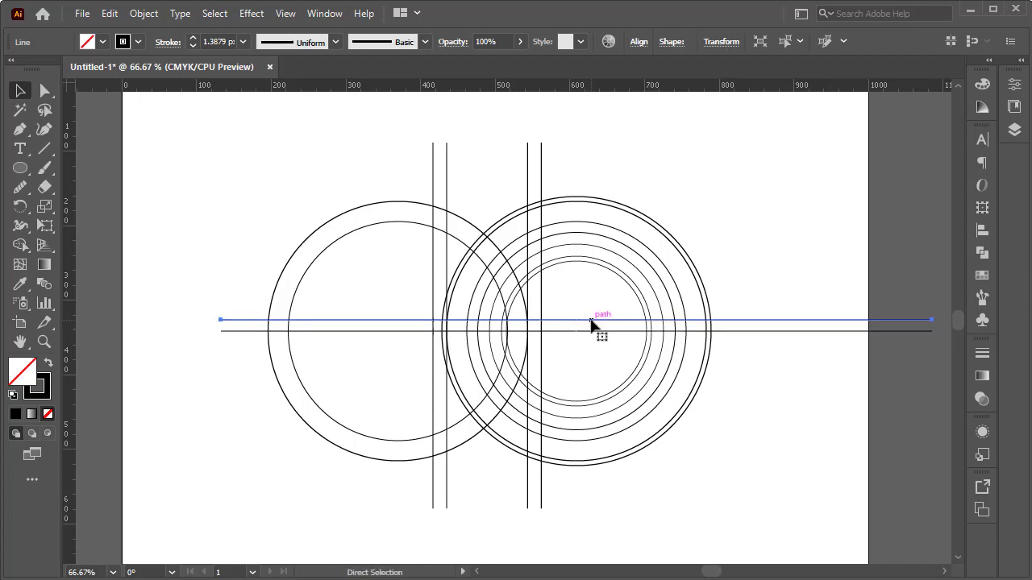
{"action": "key", "text": "ctrl+d"}
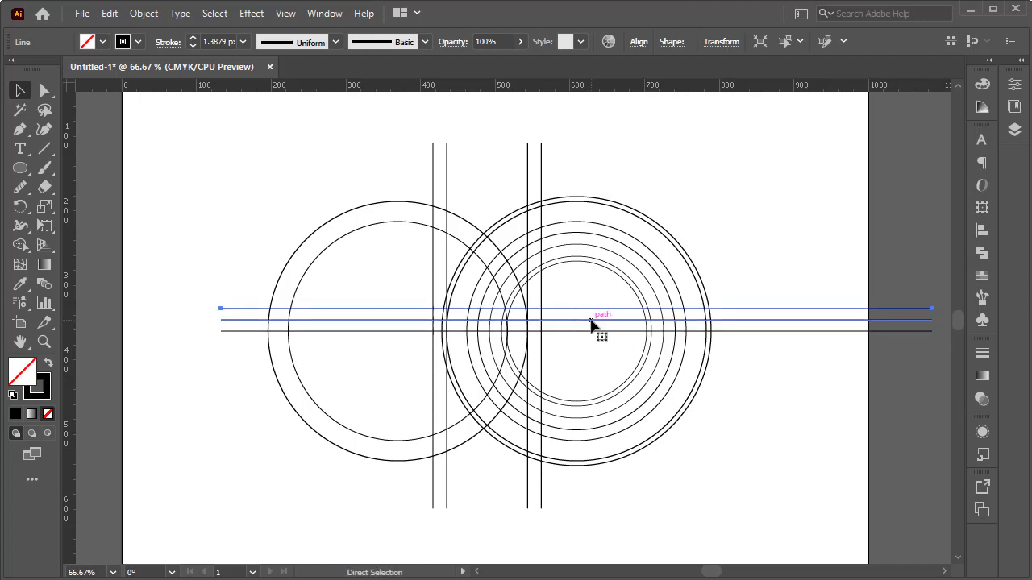
{"action": "key", "text": "ctrl+d"}
{"action": "key", "text": "ctrl+d"}
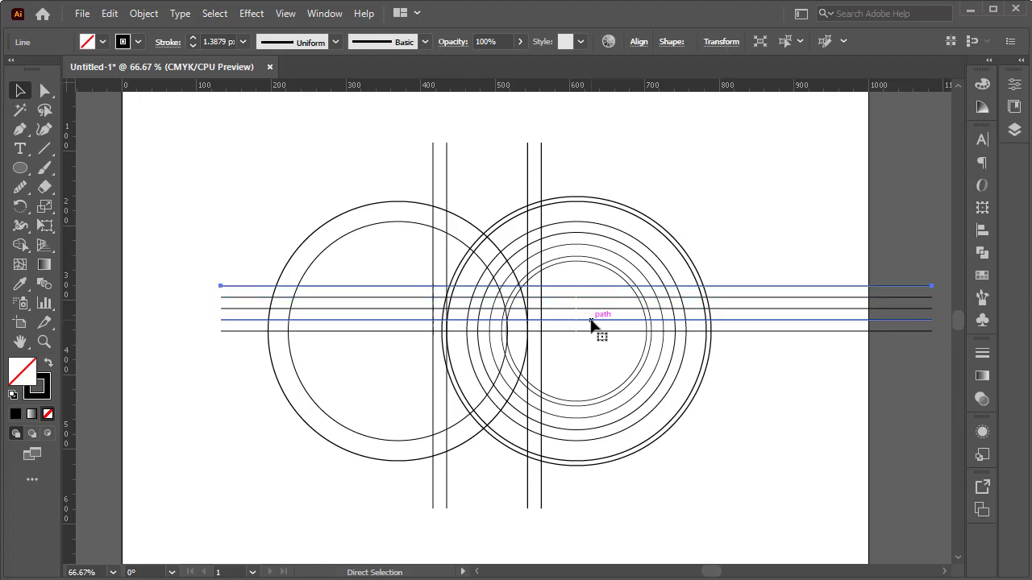
{"action": "key", "text": "ctrl+d"}
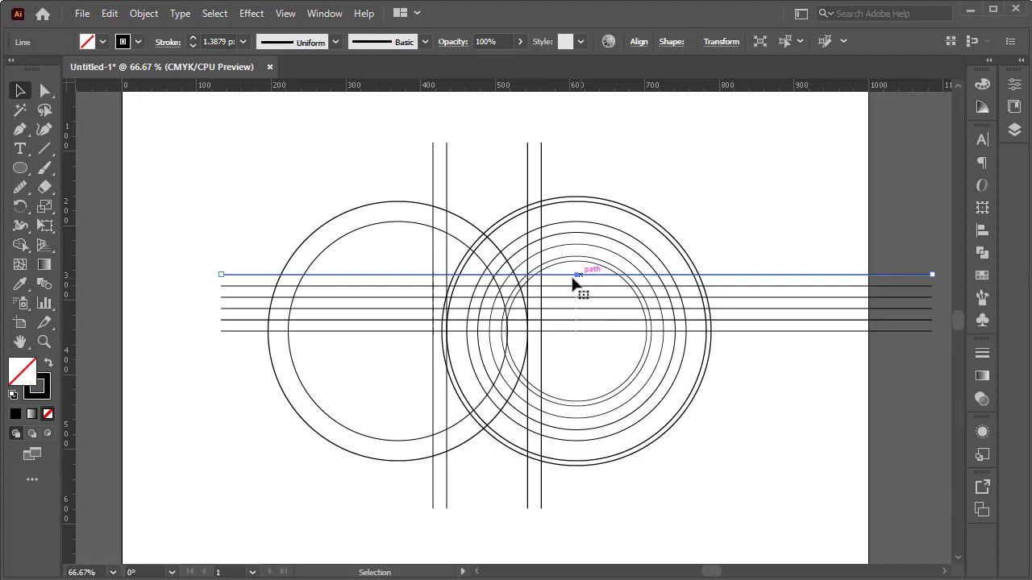
{"action": "key", "text": "ctrl+d"}
{"action": "key", "text": "ctrl+d"}
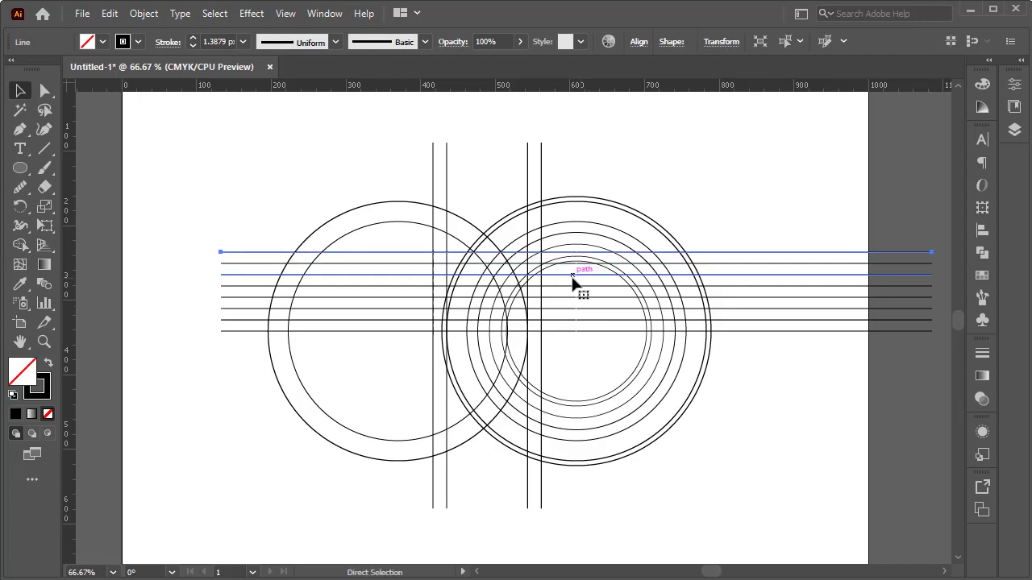
{"action": "key", "text": "ctrl+d"}
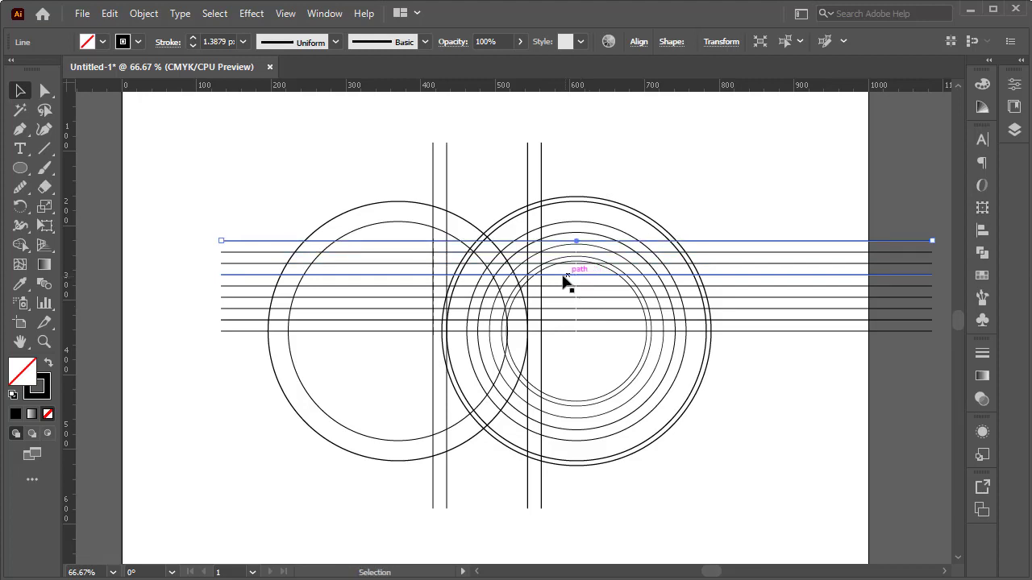
Step: Select all nine horizontal lines and stretch the set slightly upward, keeping the lowest line on the circles' centre
{"action": "left_click_drag", "start_coordinate": [865, 216], "coordinate": [798, 354]}
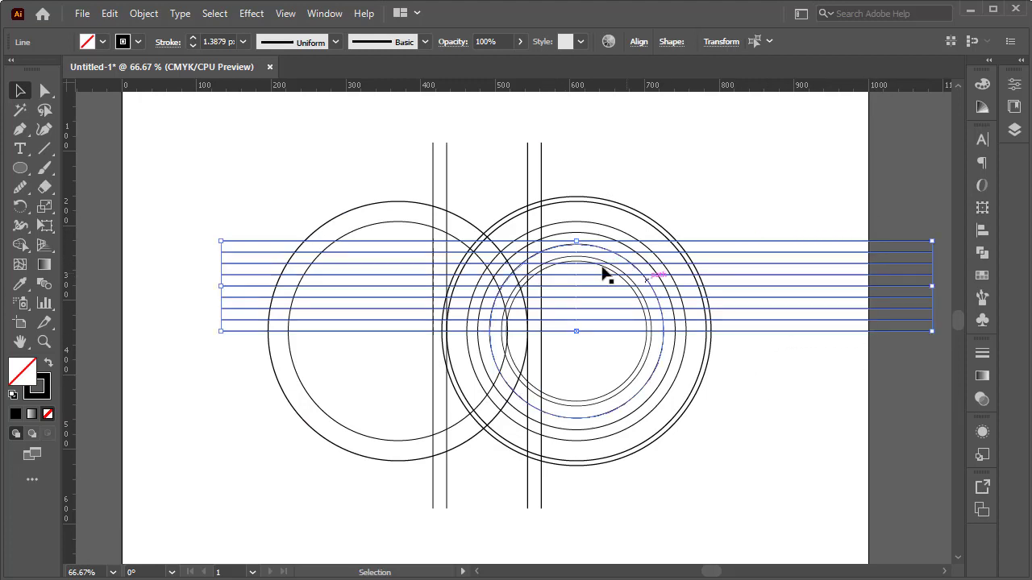
{"action": "left_click_drag", "start_coordinate": [578, 240], "coordinate": [578, 238]}
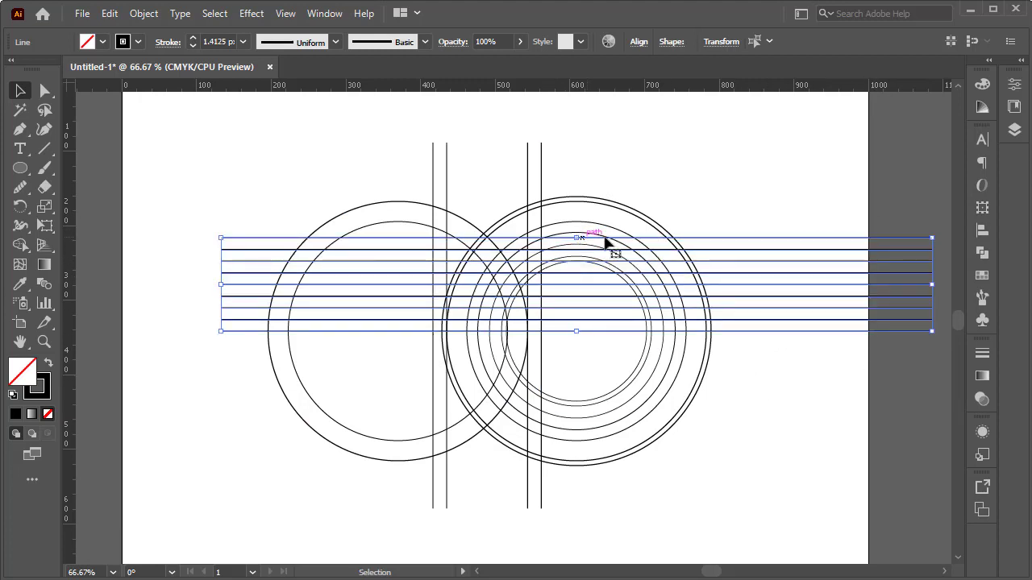
{"action": "left_click", "coordinate": [750, 208]}
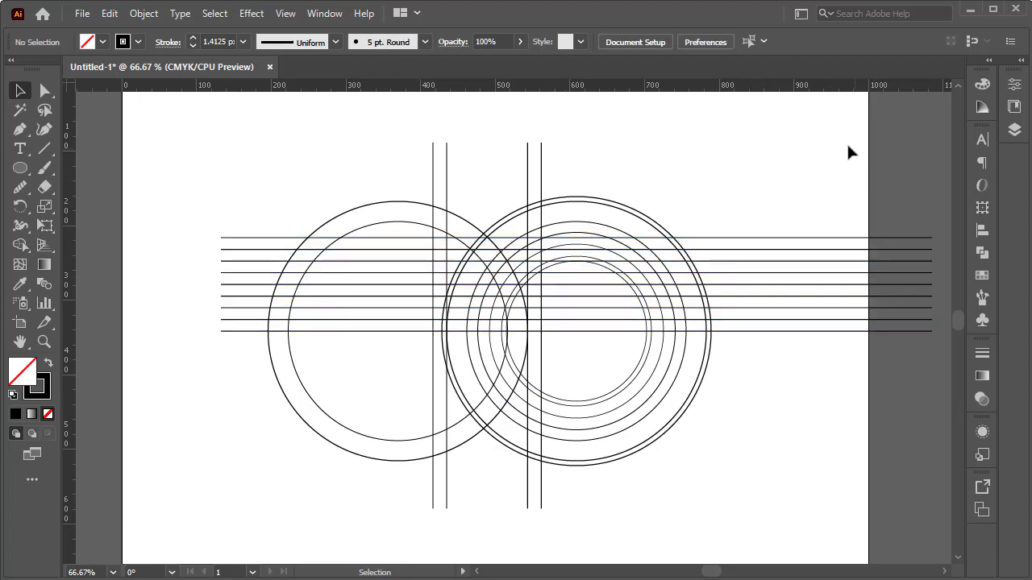
Step: Select all the circles and guide lines and set their stroke to none
{"action": "left_click_drag", "start_coordinate": [764, 139], "coordinate": [280, 513]}
{"action": "left_click", "coordinate": [138, 42]}
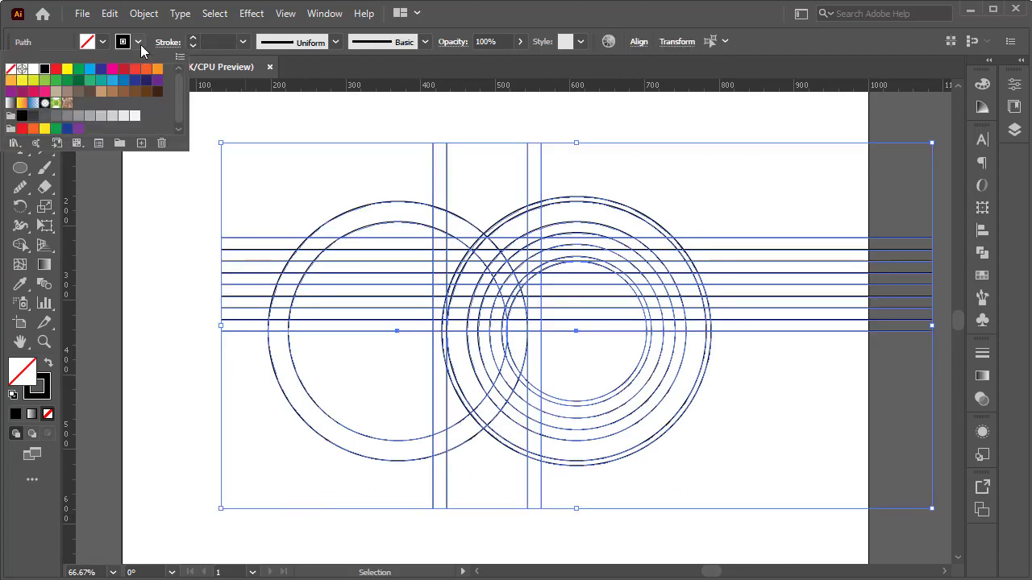
{"action": "left_click", "coordinate": [11, 69]}
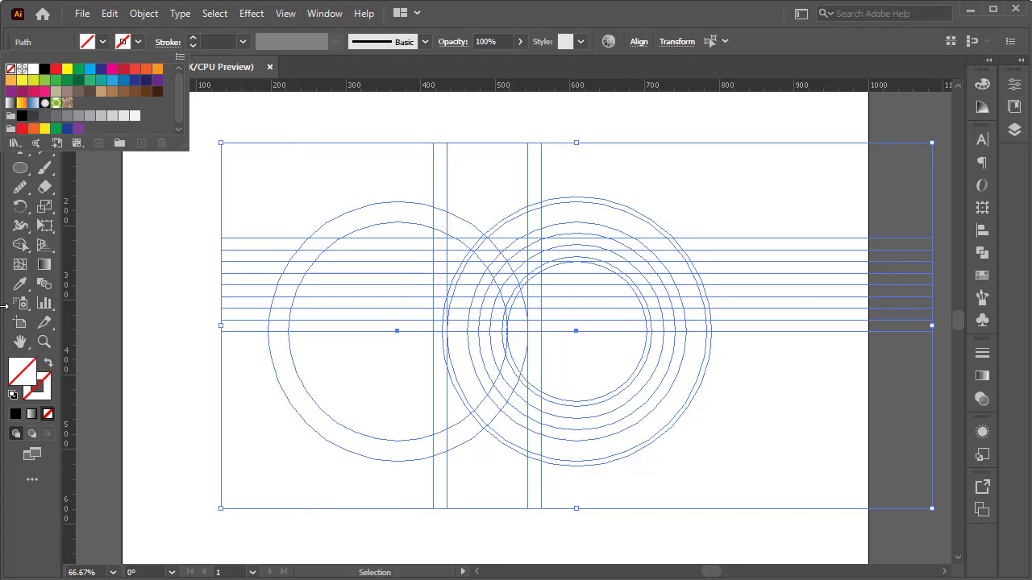
Step: Activate the Shape Builder tool for the selected grid and set the fill to black
{"action": "left_click", "coordinate": [20, 245]}
{"action": "left_click", "coordinate": [21, 245]}
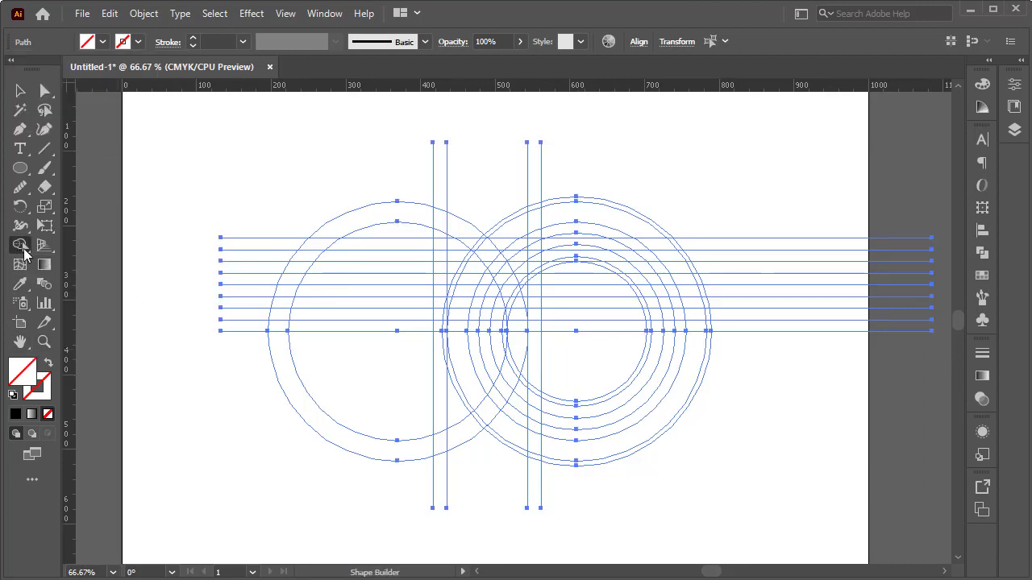
{"action": "left_click", "coordinate": [103, 42]}
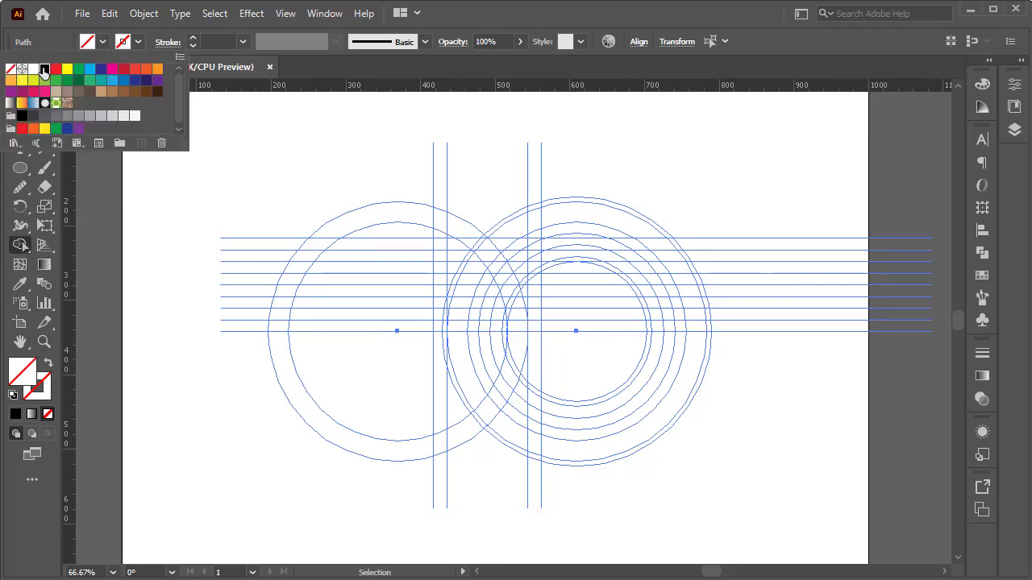
{"action": "left_click", "coordinate": [44, 69]}
{"action": "key", "text": "Escape"}
Step: Merge the strip between the two right-hand vertical lines with the inner and outer curved bands, joining the bands at the circles' centre line
{"action": "scroll", "coordinate": [546, 274], "scroll_direction": "up", "scroll_amount": 2}
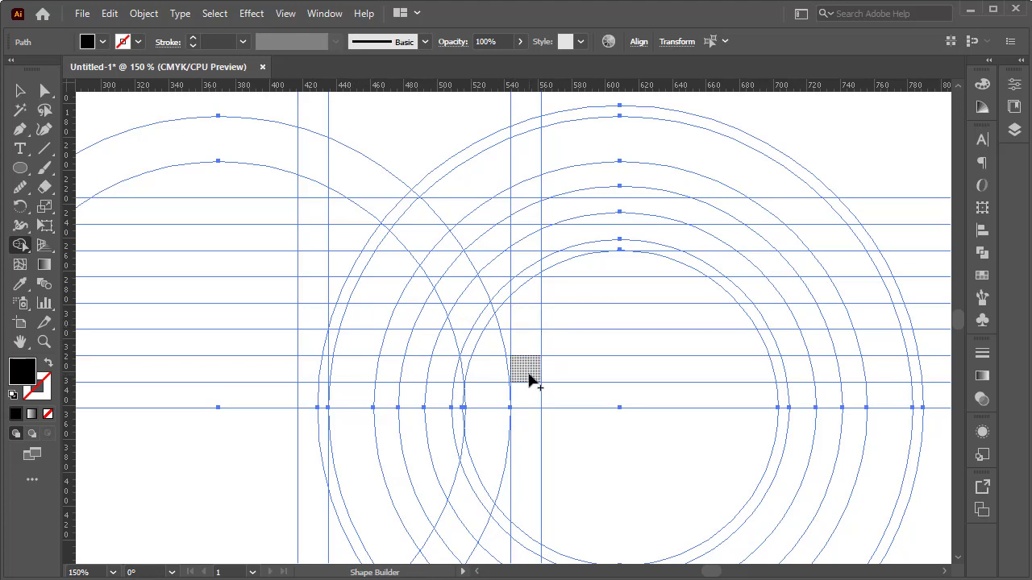
{"action": "left_click_drag", "start_coordinate": [529, 378], "coordinate": [527, 356]}
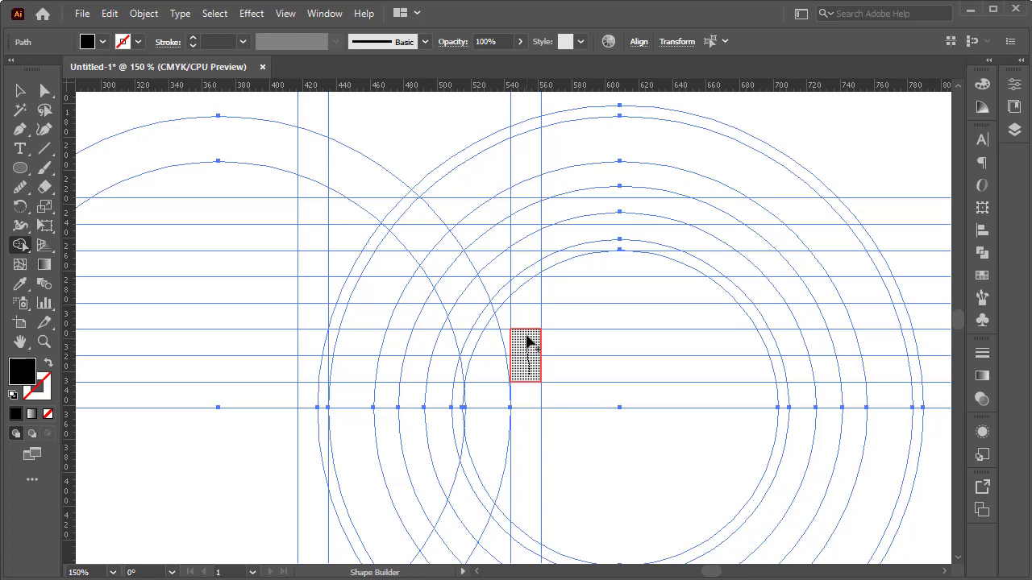
{"action": "left_click_drag", "start_coordinate": [525, 340], "coordinate": [531, 222]}
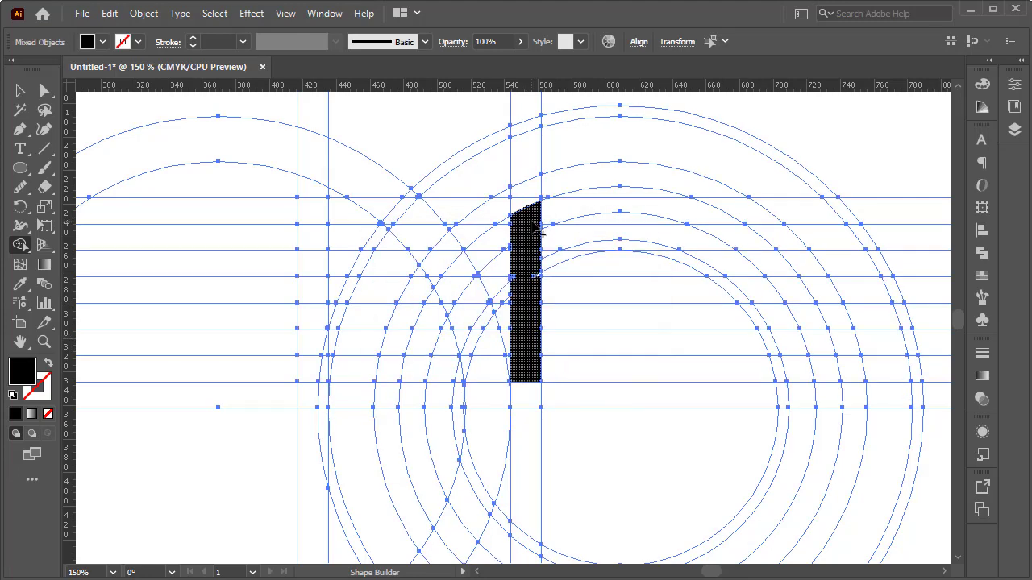
{"action": "mouse_move", "coordinate": [532, 228]}
{"action": "left_mouse_down"}
{"action": "mouse_move", "coordinate": [483, 246]}
{"action": "mouse_move", "coordinate": [510, 222]}
{"action": "mouse_move", "coordinate": [446, 286]}
{"action": "mouse_move", "coordinate": [414, 397]}
{"action": "left_mouse_up"}
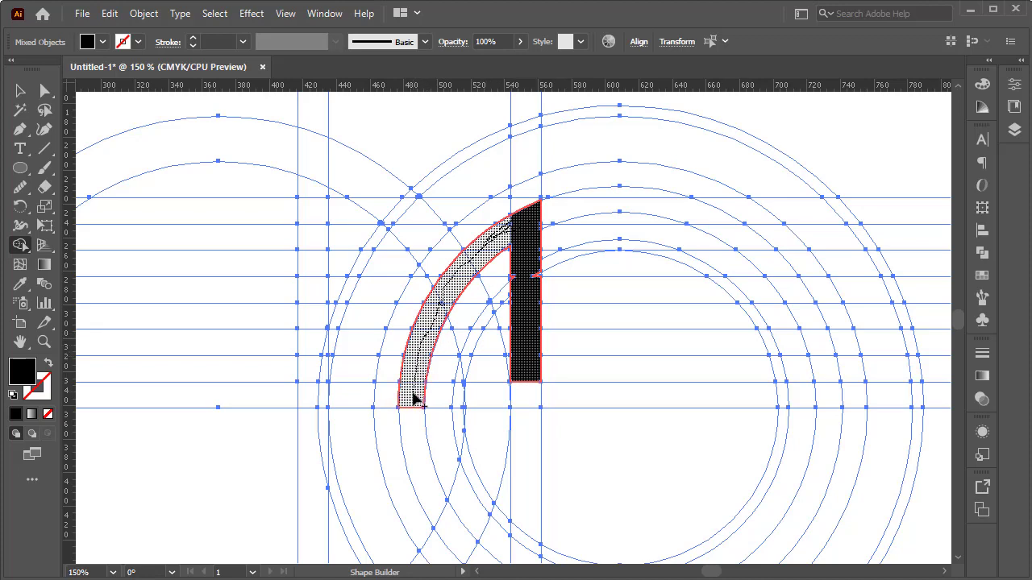
{"action": "mouse_move", "coordinate": [404, 395]}
{"action": "left_mouse_down"}
{"action": "mouse_move", "coordinate": [353, 397]}
{"action": "mouse_move", "coordinate": [391, 284]}
{"action": "mouse_move", "coordinate": [443, 206]}
{"action": "mouse_move", "coordinate": [525, 160]}
{"action": "mouse_move", "coordinate": [378, 255]}
{"action": "mouse_move", "coordinate": [450, 235]}
{"action": "left_mouse_up"}
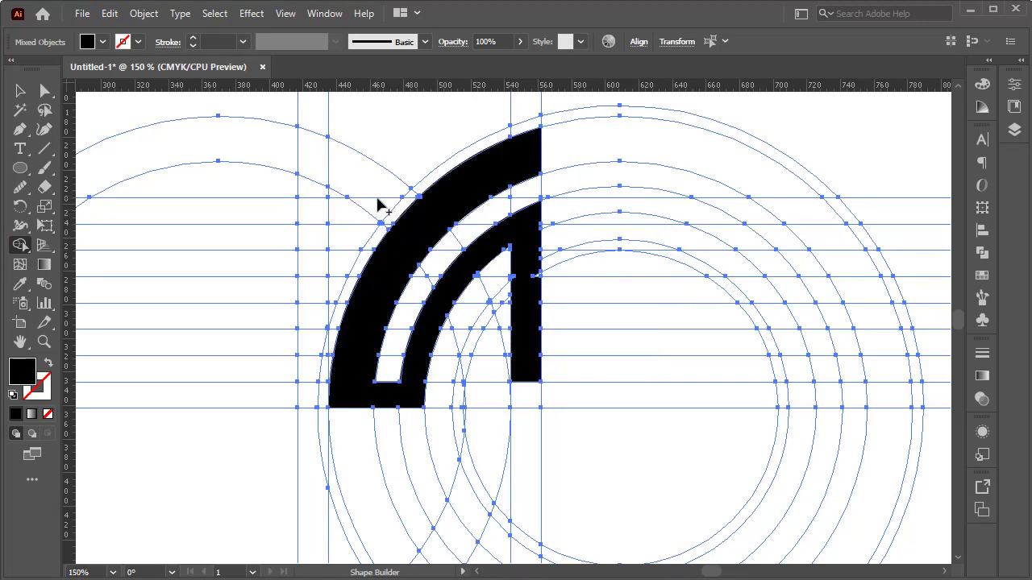
Step: Build a separate left stem with a curved arm ending before the outer band, and add a short foot to the right-hand vertical bar
{"action": "mouse_move", "coordinate": [380, 198]}
{"action": "left_mouse_down"}
{"action": "mouse_move", "coordinate": [336, 161]}
{"action": "mouse_move", "coordinate": [315, 163]}
{"action": "mouse_move", "coordinate": [305, 214]}
{"action": "mouse_move", "coordinate": [309, 320]}
{"action": "left_mouse_up"}
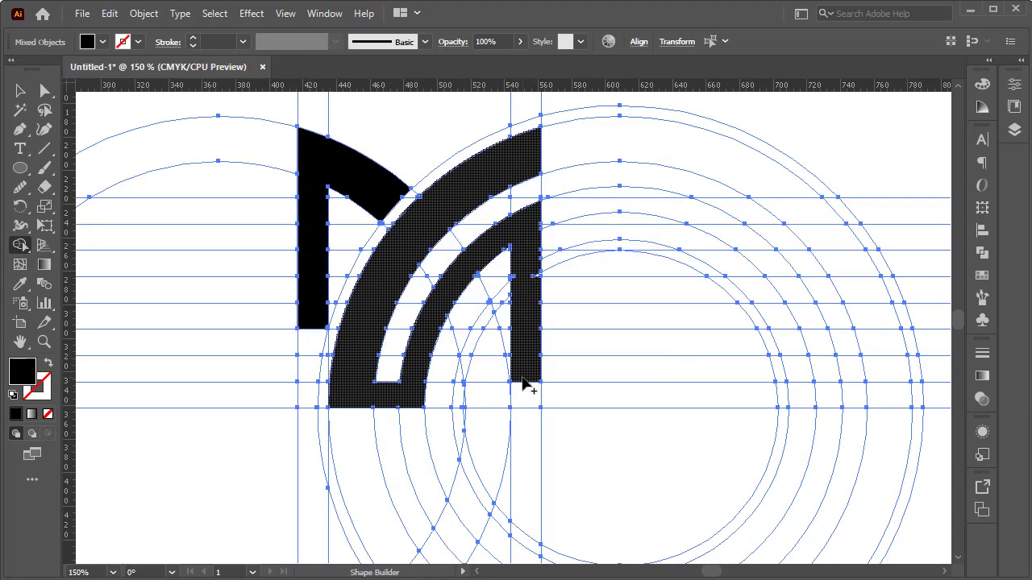
{"action": "mouse_move", "coordinate": [520, 377]}
{"action": "left_mouse_down"}
{"action": "mouse_move", "coordinate": [490, 371]}
{"action": "mouse_move", "coordinate": [502, 379]}
{"action": "left_mouse_up"}
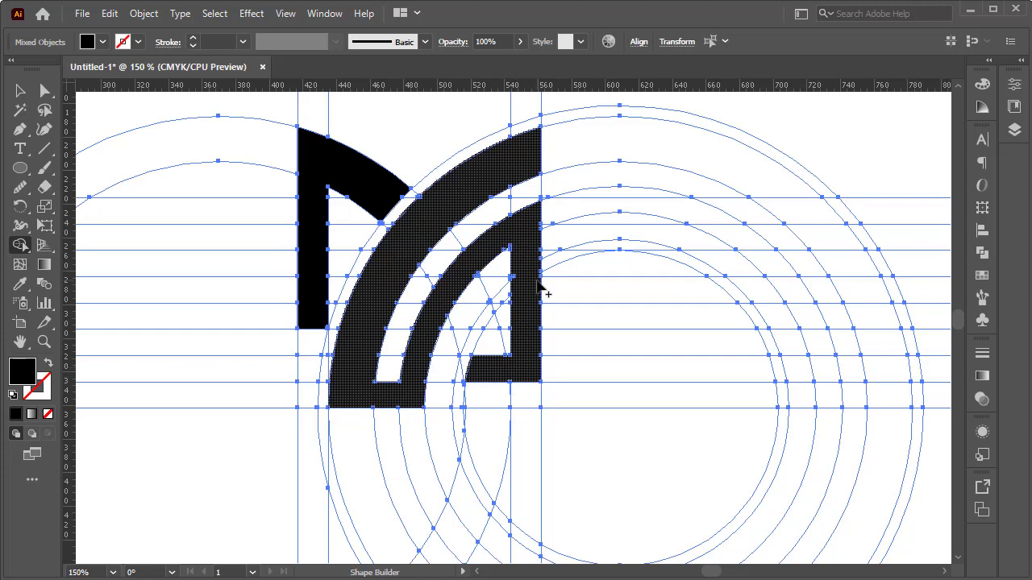
Step: Examine the edges, corners and joins of the merged black shapes for gaps or unmerged regions
{"action": "scroll", "coordinate": [518, 245], "scroll_direction": "up", "scroll_amount": 2}
{"action": "scroll", "coordinate": [518, 249], "scroll_direction": "up", "scroll_amount": 1}
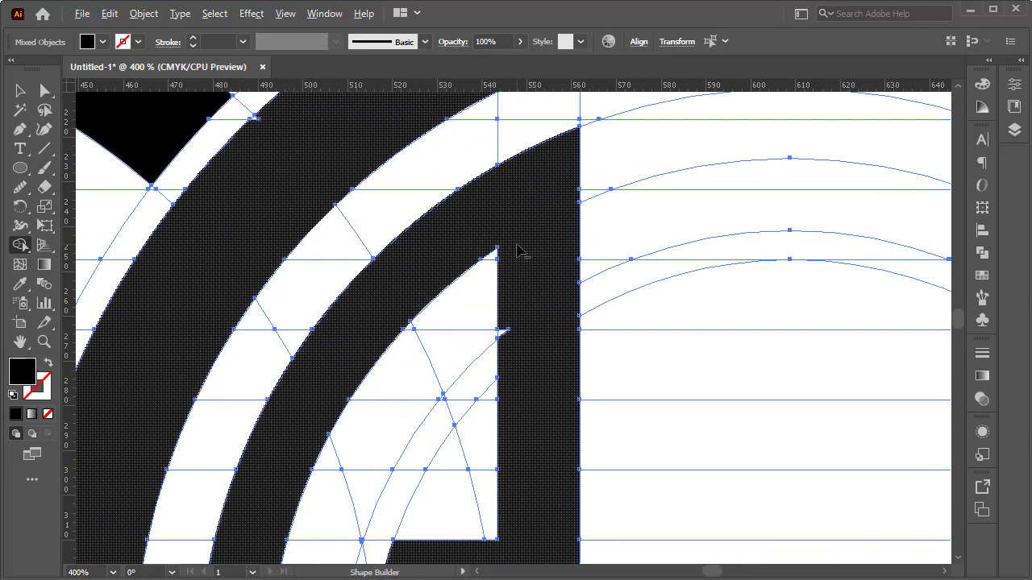
{"action": "scroll", "coordinate": [506, 346], "scroll_direction": "up", "scroll_amount": 3}
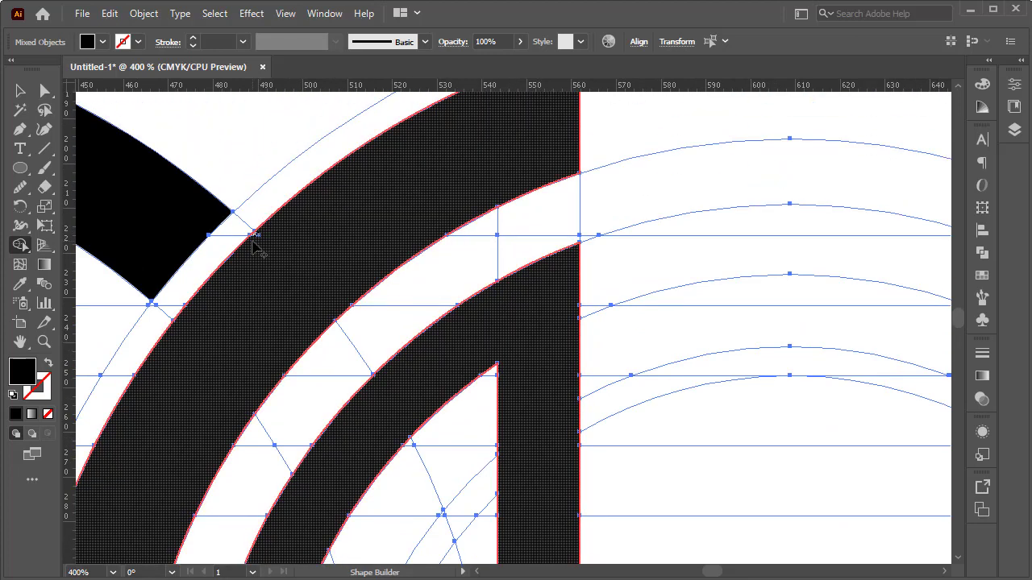
{"action": "scroll", "coordinate": [292, 305], "scroll_direction": "down", "scroll_amount": 1}
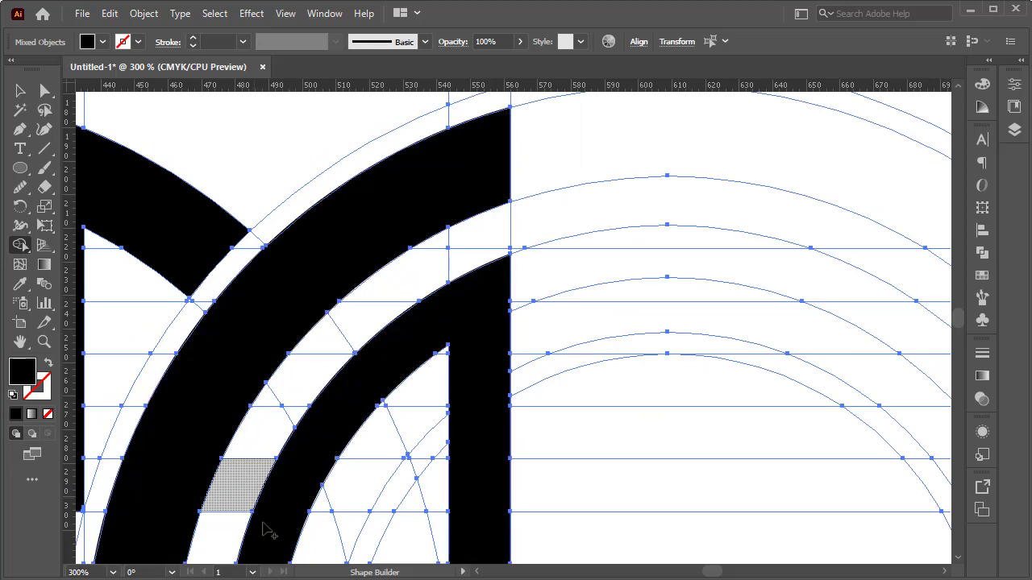
{"action": "scroll", "coordinate": [271, 460], "scroll_direction": "down", "scroll_amount": 4}
{"action": "scroll", "coordinate": [274, 456], "scroll_direction": "up", "scroll_amount": 2}
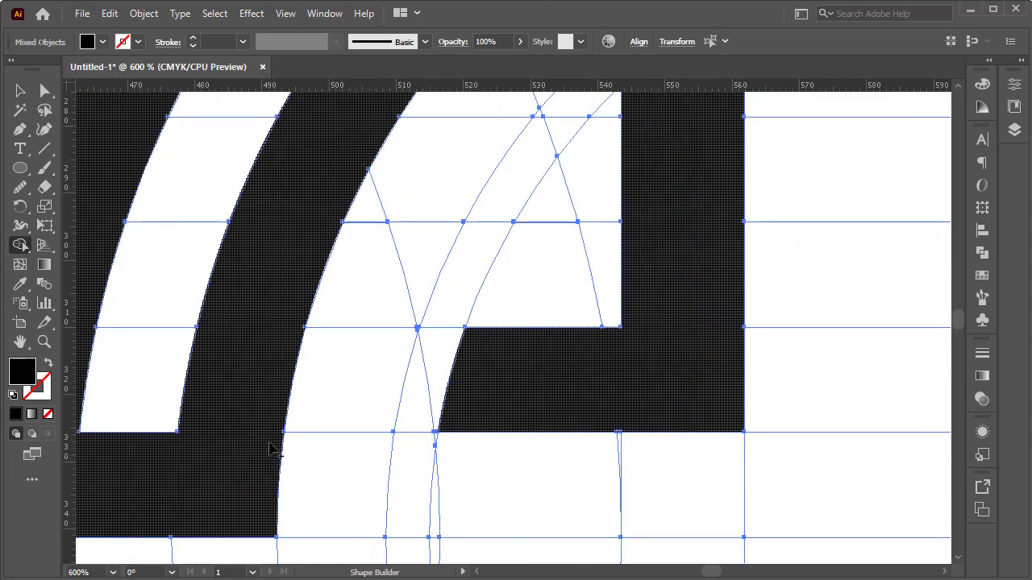
{"action": "scroll", "coordinate": [260, 414], "scroll_direction": "down", "scroll_amount": 5}
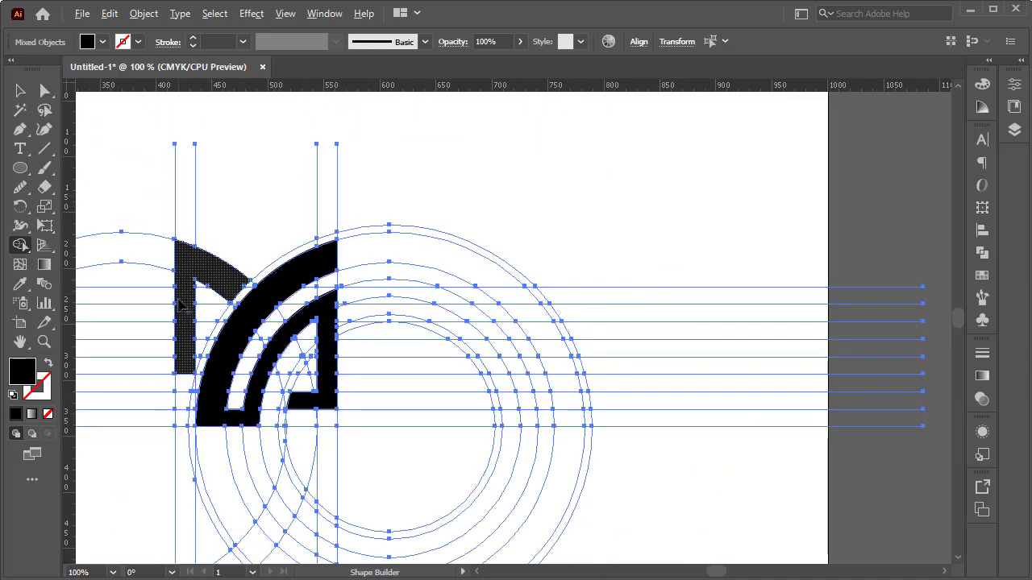
{"action": "scroll", "coordinate": [177, 298], "scroll_direction": "up", "scroll_amount": 3}
{"action": "scroll", "coordinate": [384, 387], "scroll_direction": "down", "scroll_amount": 1}
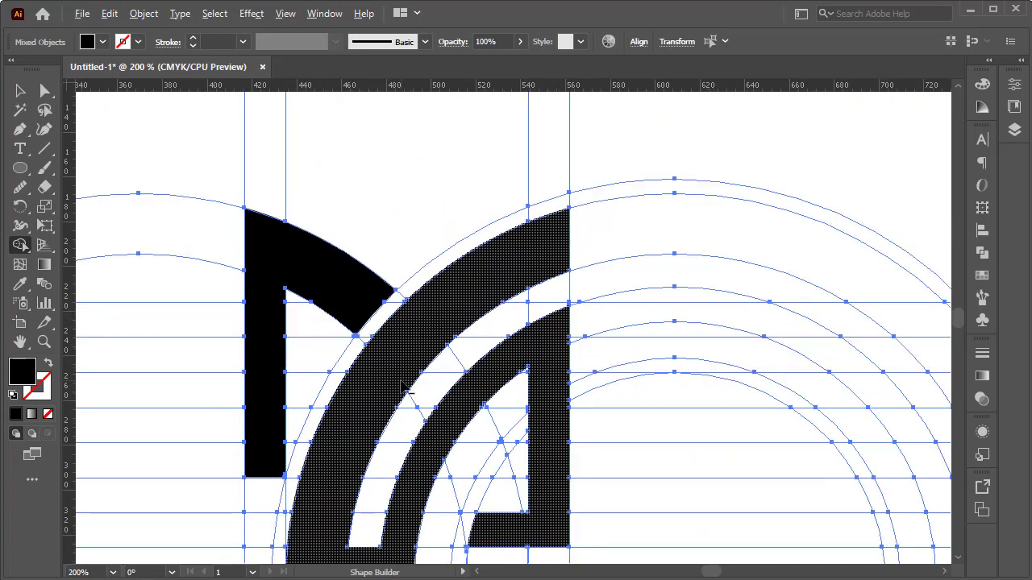
{"action": "scroll", "coordinate": [407, 403], "scroll_direction": "down", "scroll_amount": 1}
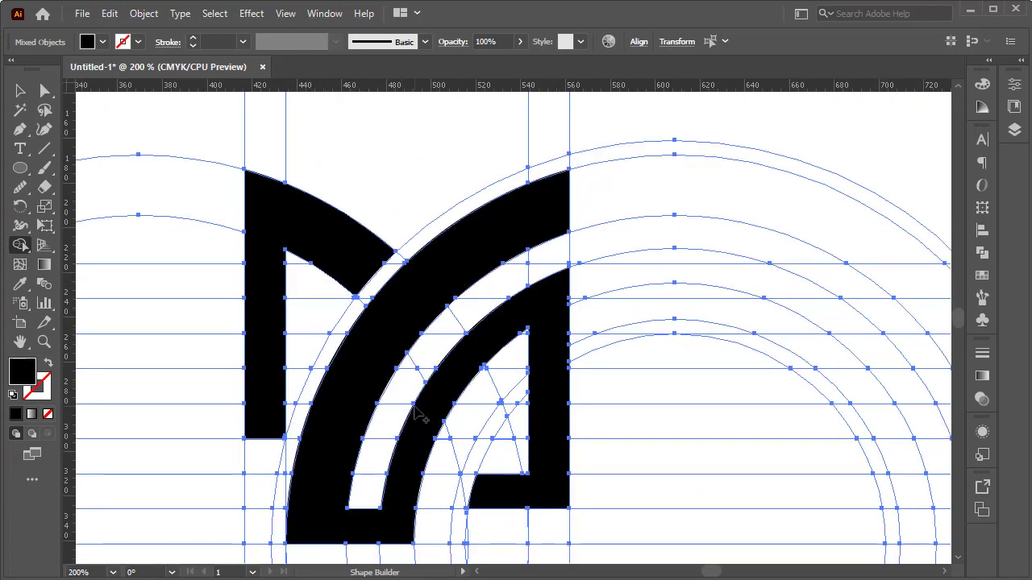
{"action": "scroll", "coordinate": [426, 412], "scroll_direction": "down", "scroll_amount": 1}
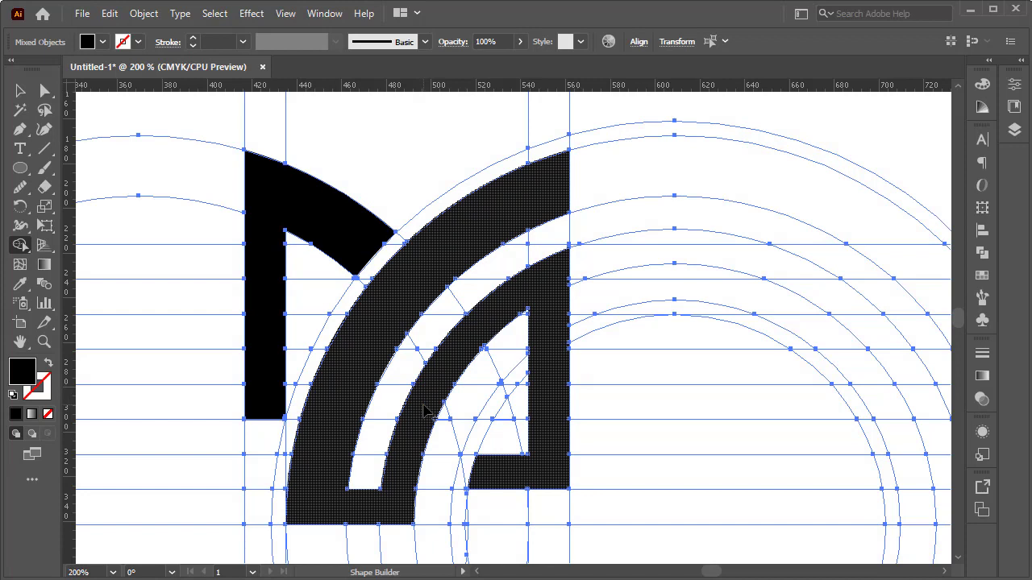
{"action": "scroll", "coordinate": [423, 405], "scroll_direction": "down", "scroll_amount": 1}
{"action": "scroll", "coordinate": [423, 407], "scroll_direction": "down", "scroll_amount": 2}
{"action": "scroll", "coordinate": [423, 409], "scroll_direction": "up", "scroll_amount": 1}
{"action": "scroll", "coordinate": [423, 412], "scroll_direction": "down", "scroll_amount": 3}
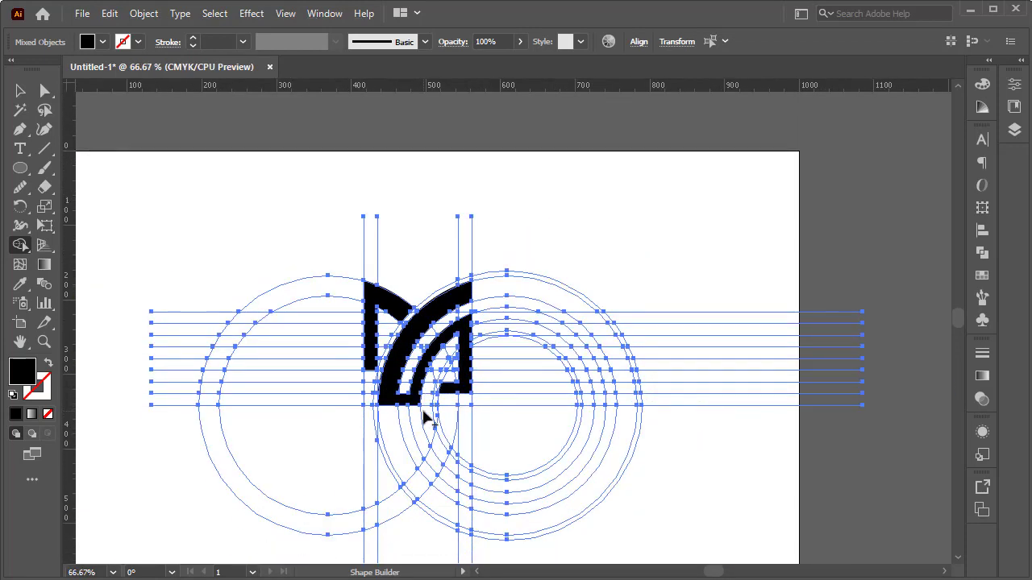
{"action": "scroll", "coordinate": [425, 415], "scroll_direction": "up", "scroll_amount": 1}
{"action": "scroll", "coordinate": [424, 413], "scroll_direction": "down", "scroll_amount": 3}
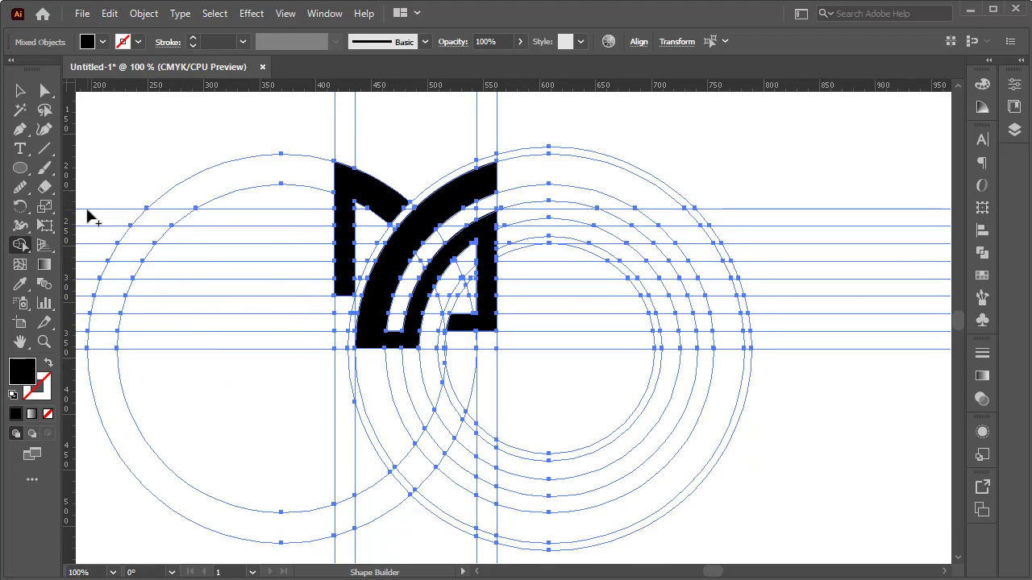
Step: Select all the black-filled logo shapes with the Magic Wand and cut them out of the grid
{"action": "left_click", "coordinate": [20, 110]}
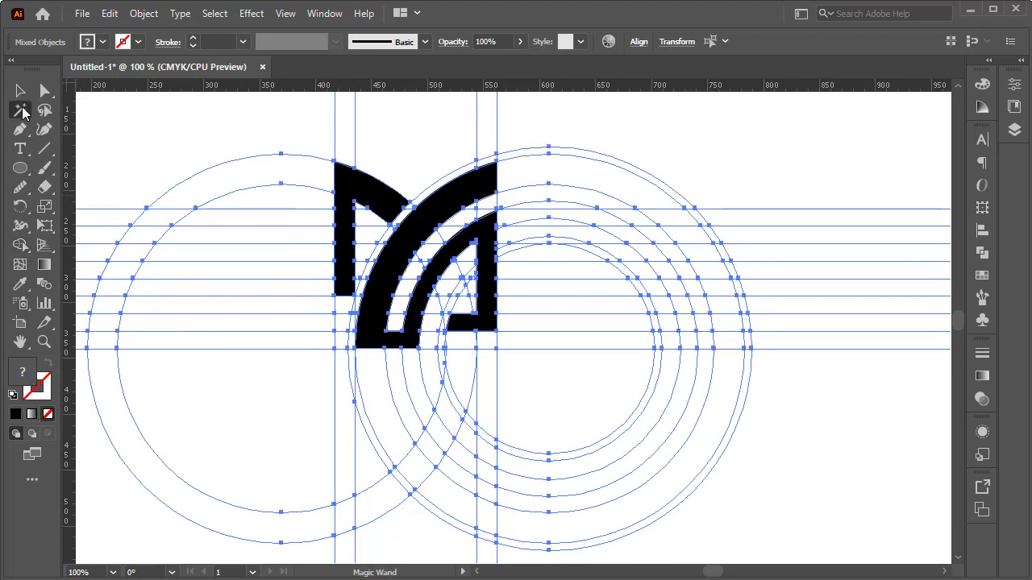
{"action": "left_click", "coordinate": [430, 223]}
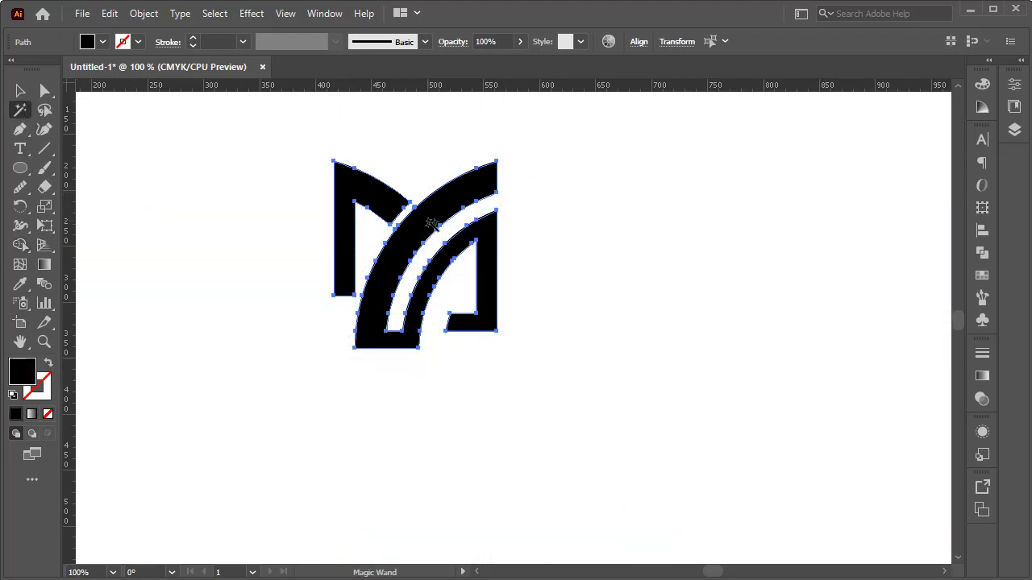
{"action": "left_click", "coordinate": [109, 15]}
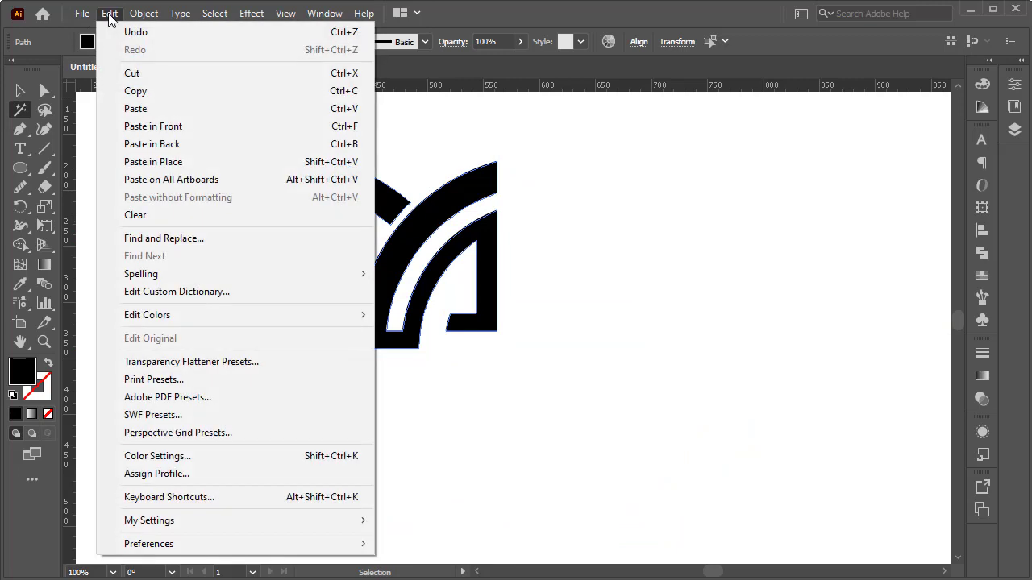
{"action": "left_click", "coordinate": [187, 76]}
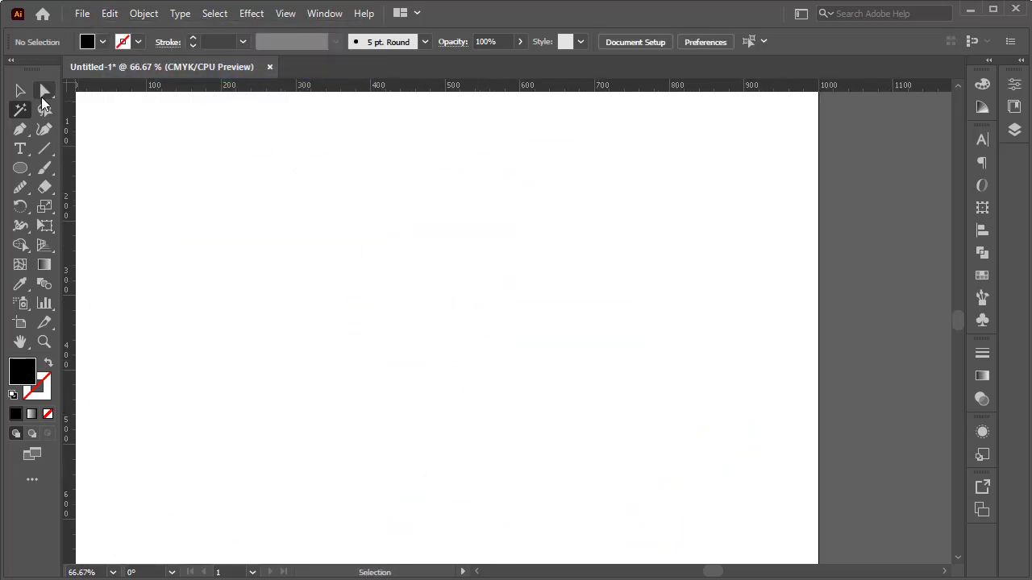
Step: Select the leftover circles and guide lines and delete the whole grid
{"action": "left_click", "coordinate": [21, 95]}
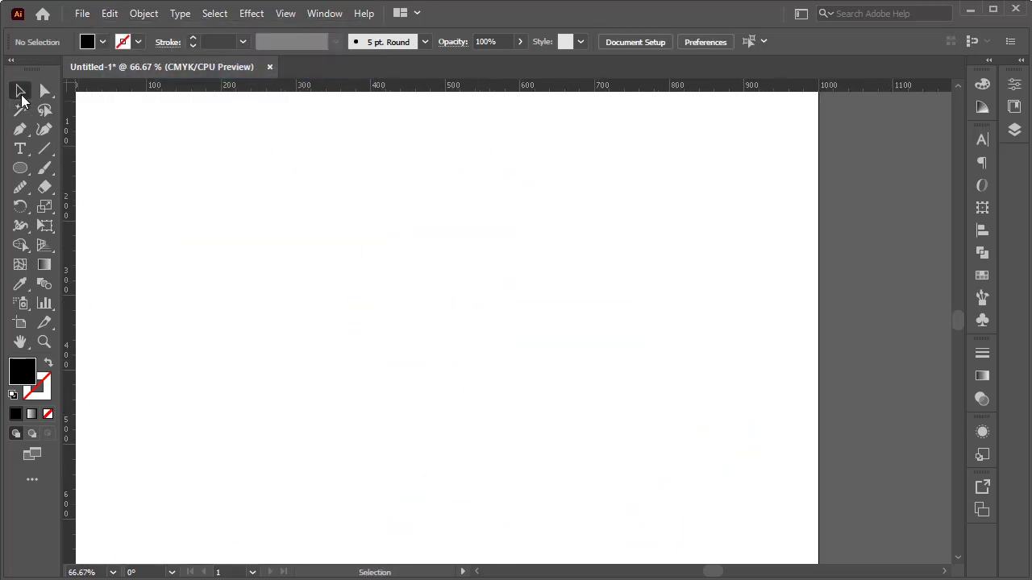
{"action": "left_click_drag", "start_coordinate": [690, 145], "coordinate": [201, 493]}
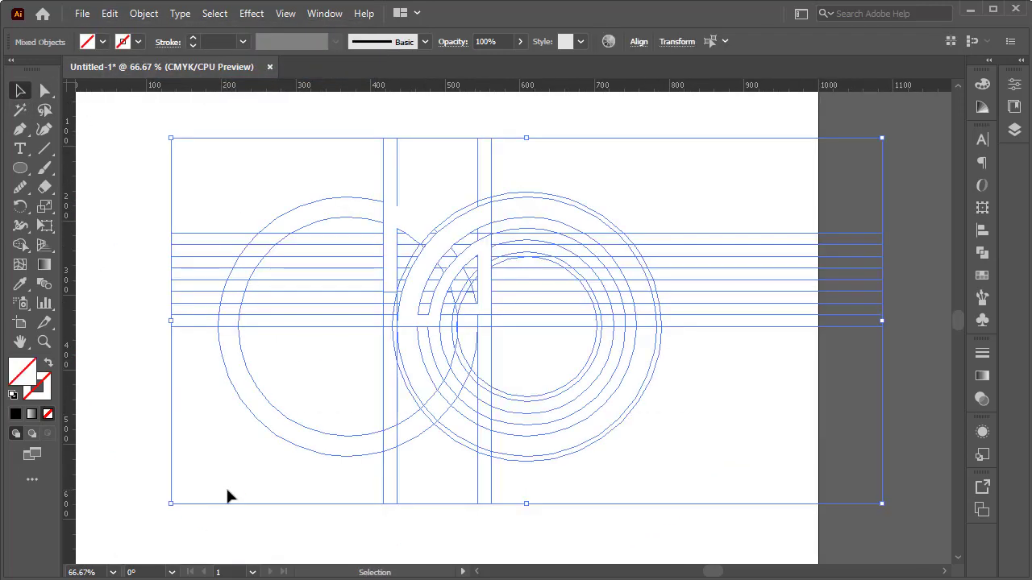
{"action": "key", "text": "Delete"}
Step: Paste the cut logo back onto the artboard, enlarge it to about 300 px wide and move it to the artboard's upper middle
{"action": "left_click", "coordinate": [107, 15]}
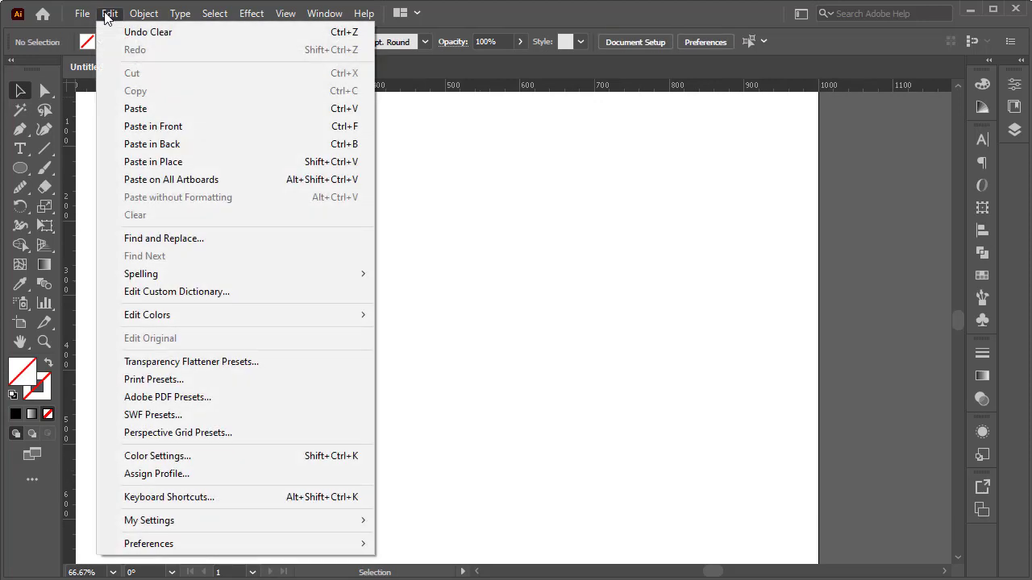
{"action": "left_click", "coordinate": [153, 108]}
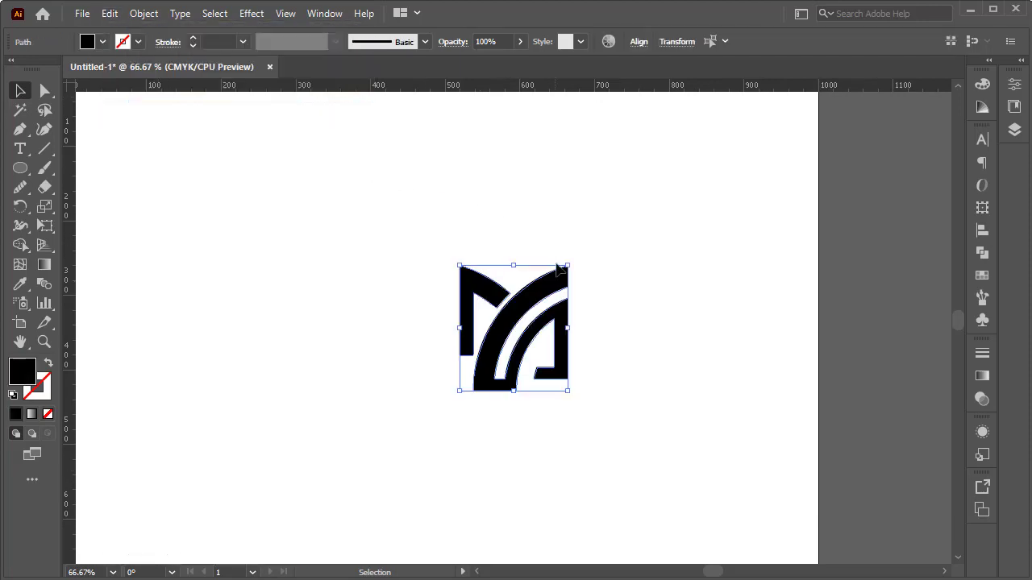
{"action": "left_click_drag", "start_coordinate": [567, 262], "coordinate": [687, 220]}
{"action": "left_click_drag", "start_coordinate": [688, 177], "coordinate": [338, 469]}
{"action": "left_click_drag", "start_coordinate": [490, 334], "coordinate": [347, 283]}
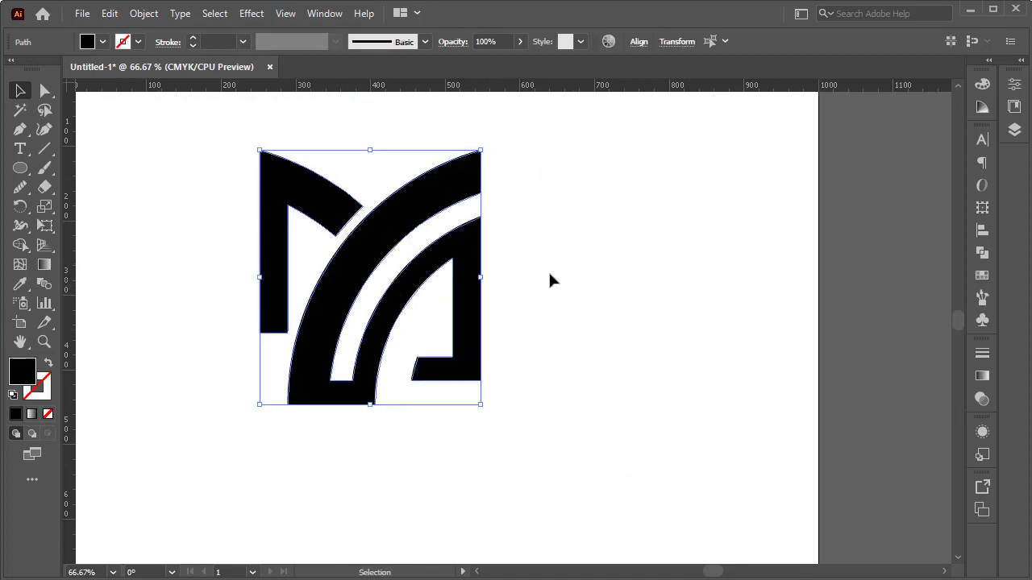
{"action": "left_click", "coordinate": [558, 276]}
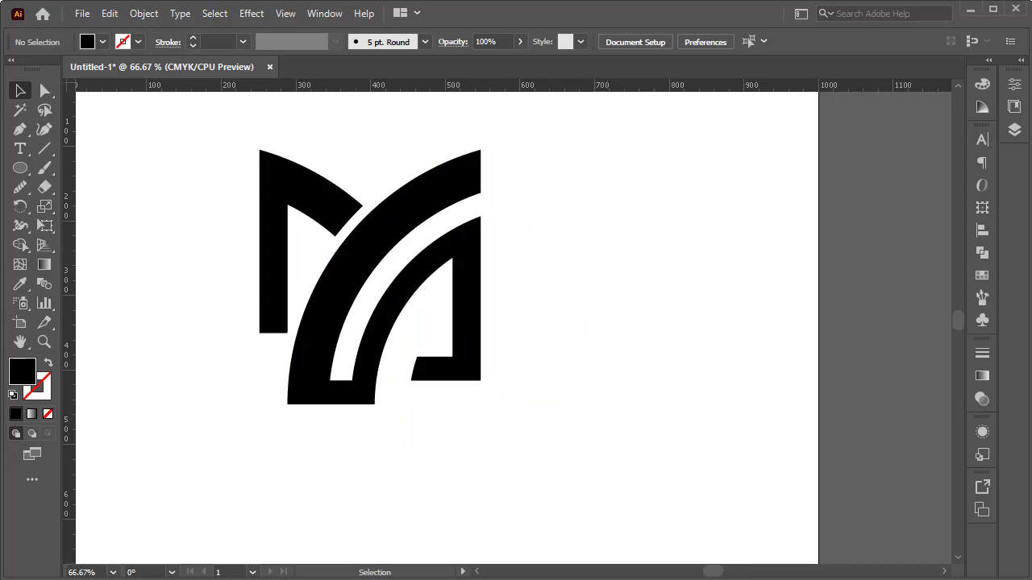
Step: Draw an unfilled, black-stroked circle about 540 px in diameter around the logo, outward from the logo's middle
{"action": "key", "text": "ctrl+minus"}
{"action": "key", "text": "shift+x"}
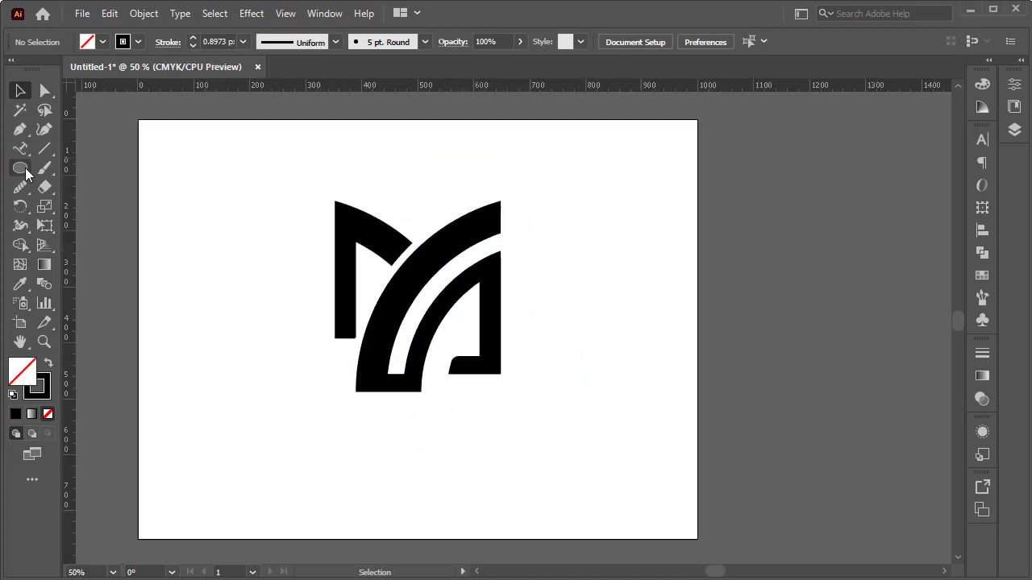
{"action": "left_click", "coordinate": [20, 168]}
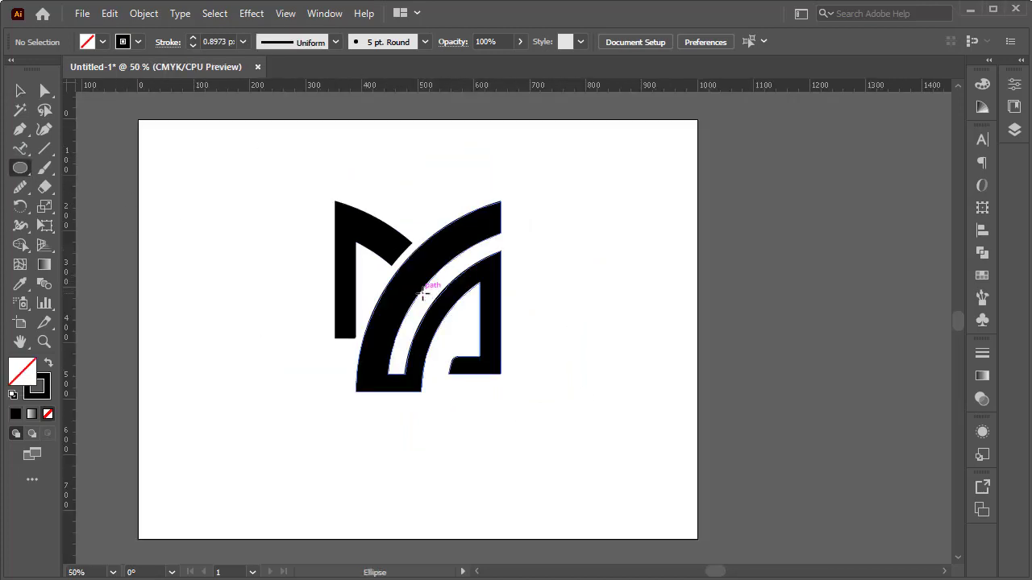
{"action": "left_click_drag", "start_coordinate": [428, 297], "coordinate": [577, 194]}
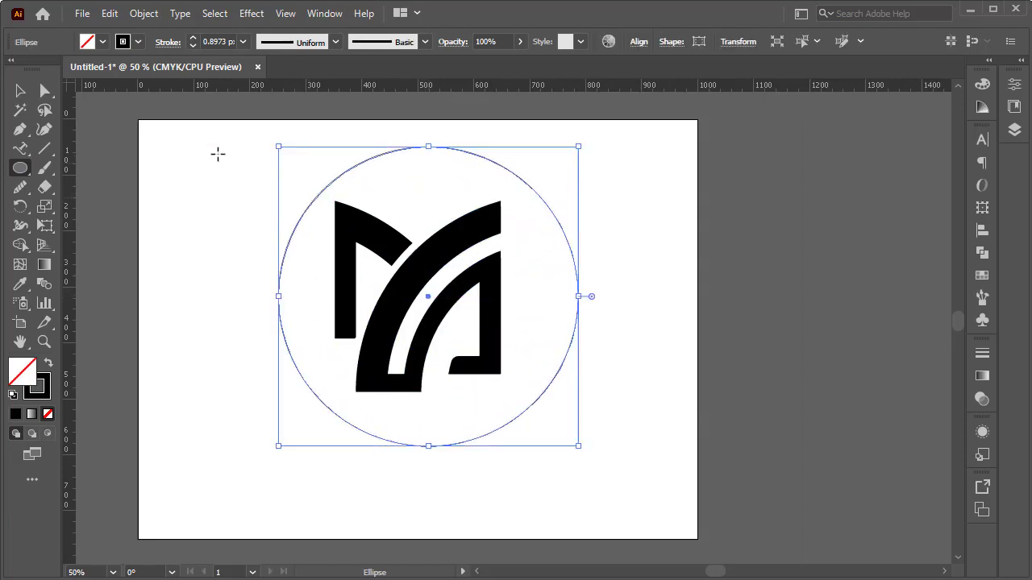
Step: Turn the circle into a type path starting at its topmost anchor and clear the placeholder text
{"action": "left_click", "coordinate": [23, 153]}
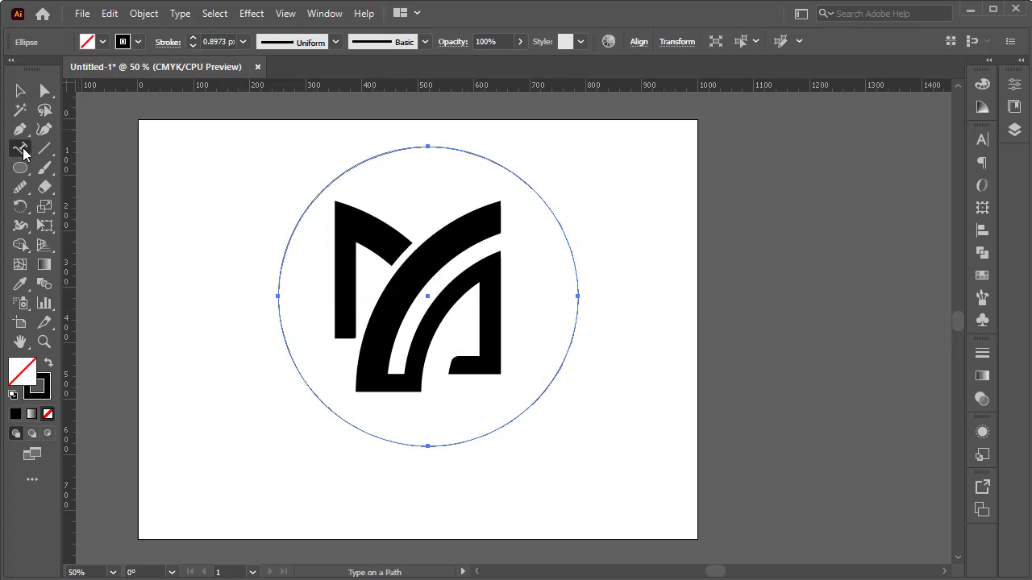
{"action": "left_click_drag", "start_coordinate": [22, 153], "coordinate": [121, 198]}
{"action": "left_click", "coordinate": [428, 146]}
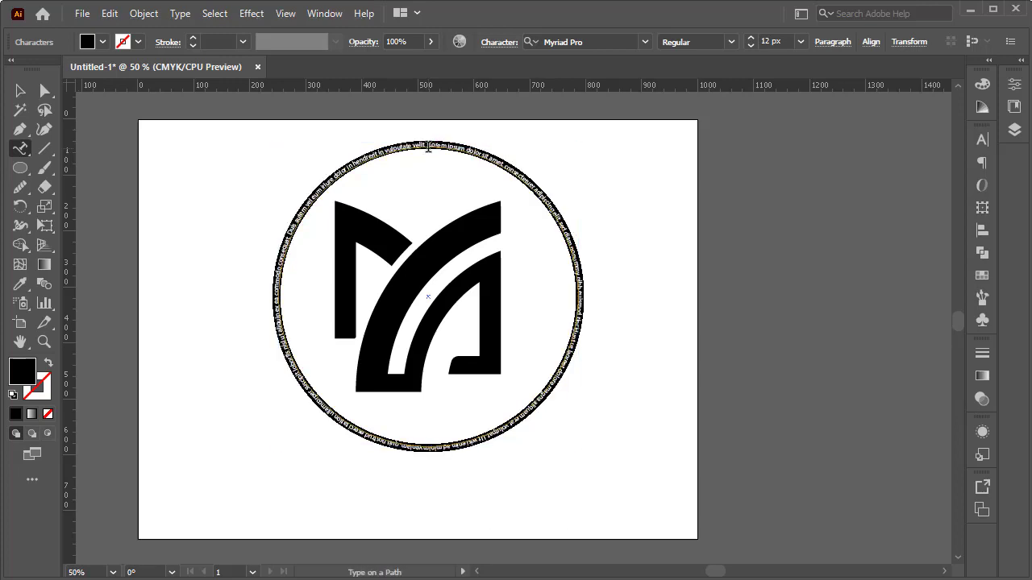
{"action": "key", "text": "BackSpace"}
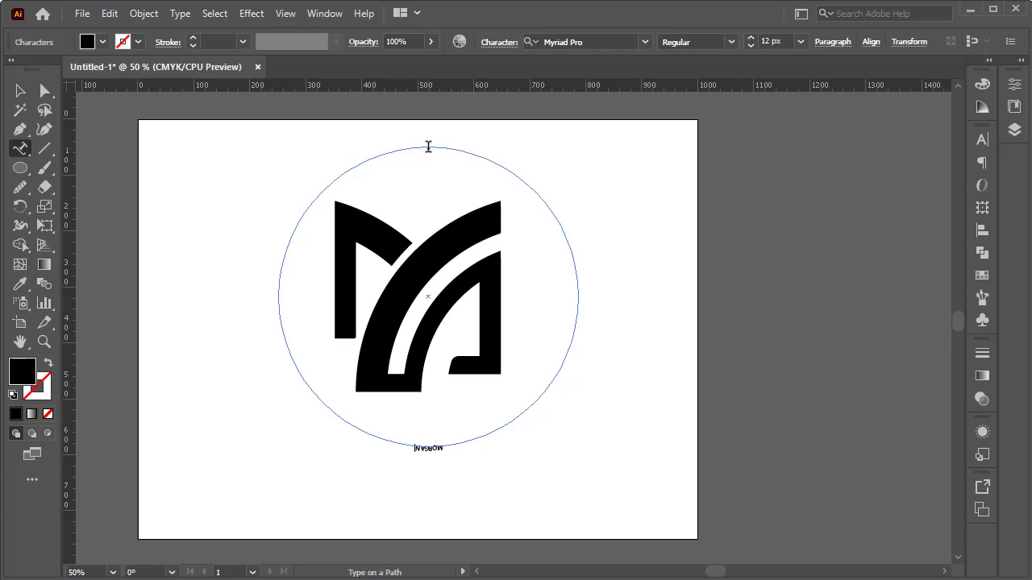
Step: Enter the text MORGAN COMPANY in capitals along the circle
{"action": "type", "text": "MORGAN COMPANY"}
{"action": "key", "text": "BackSpace"}
{"action": "key", "text": "BackSpace"}
{"action": "key", "text": "BackSpace"}
{"action": "key", "text": "BackSpace"}
{"action": "type", "text": "pany"}
{"action": "key", "text": "BackSpace"}
{"action": "key", "text": "BackSpace"}
{"action": "key", "text": "BackSpace"}
{"action": "key", "text": "BackSpace"}
{"action": "type", "text": "PANY"}
Step: Select all of the circular text and set its font size to 48 px
{"action": "key", "text": "ctrl+a"}
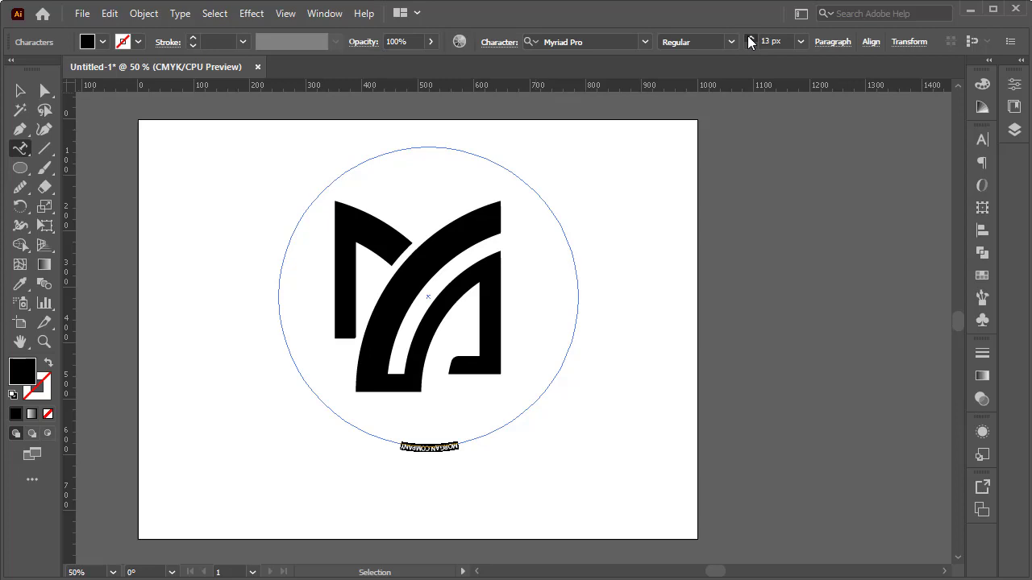
{"action": "scroll", "coordinate": [749, 42], "scroll_direction": "up", "scroll_amount": 20}
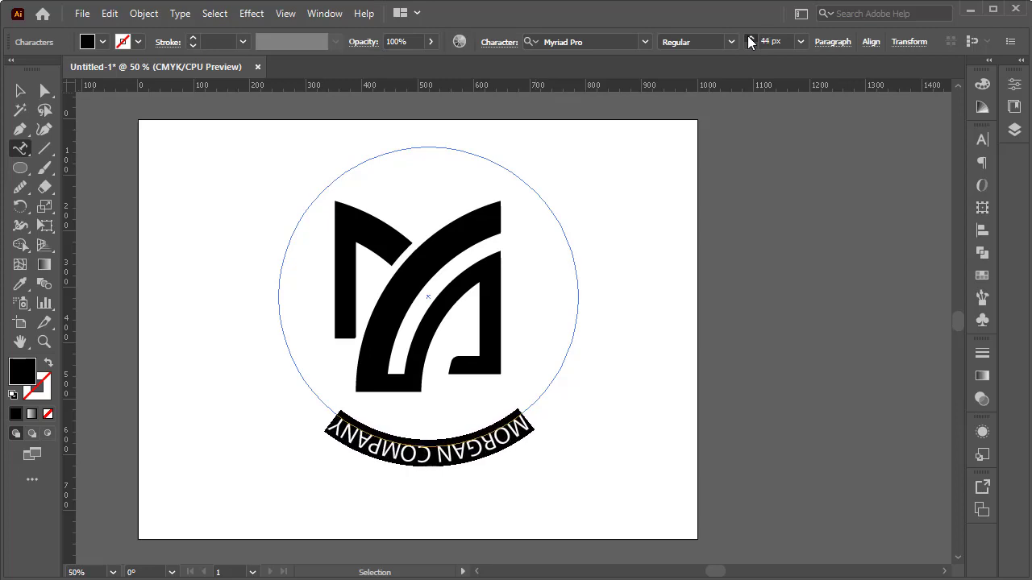
{"action": "scroll", "coordinate": [749, 42], "scroll_direction": "up", "scroll_amount": 7}
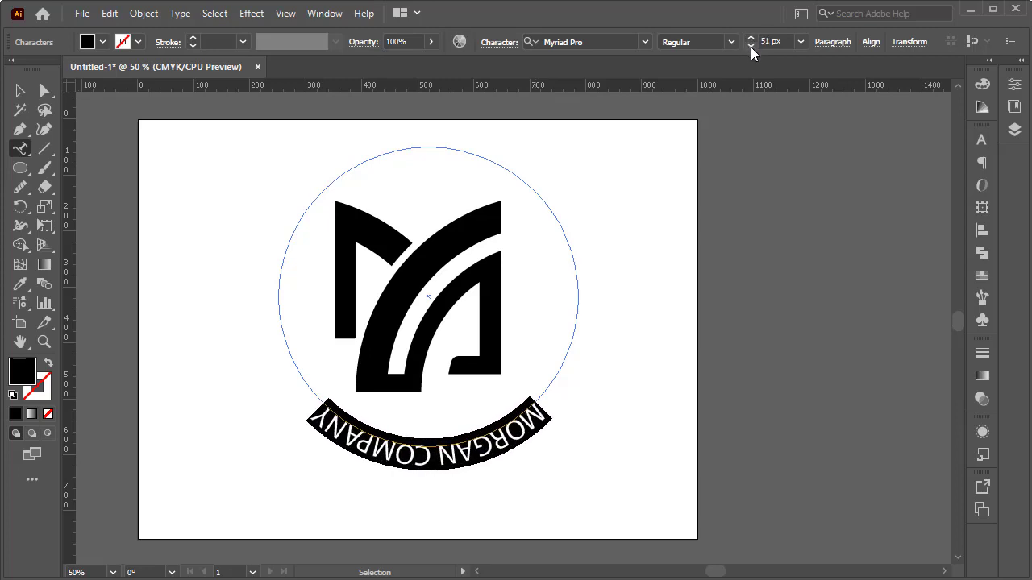
{"action": "scroll", "coordinate": [750, 44], "scroll_direction": "down", "scroll_amount": 3}
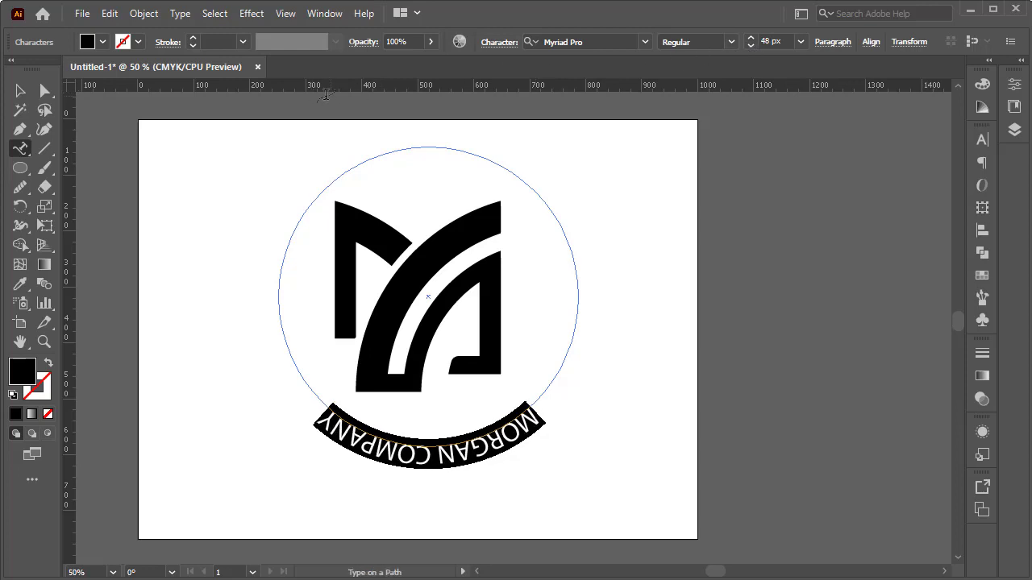
Step: Flip the MORGAN COMPANY text to the inside of the circle in the Type on a Path options, with the preview enabled
{"action": "left_click", "coordinate": [181, 14]}
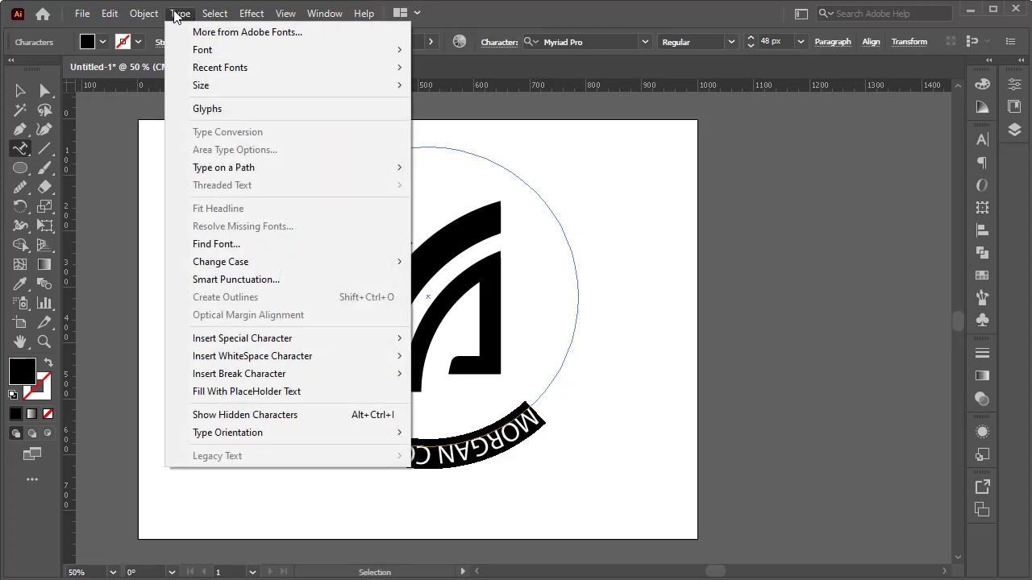
{"action": "mouse_move", "coordinate": [276, 169]}
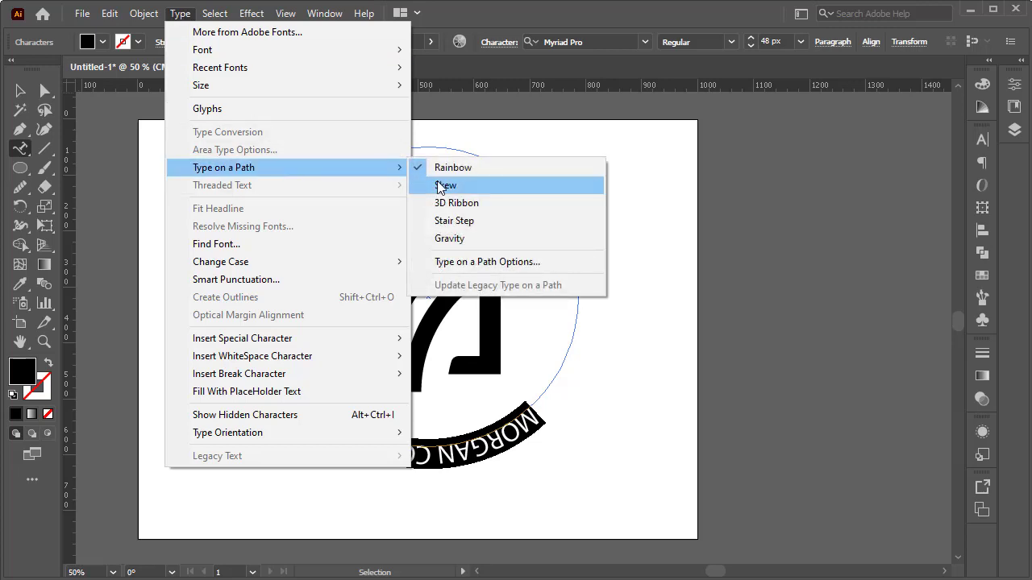
{"action": "left_click", "coordinate": [494, 262]}
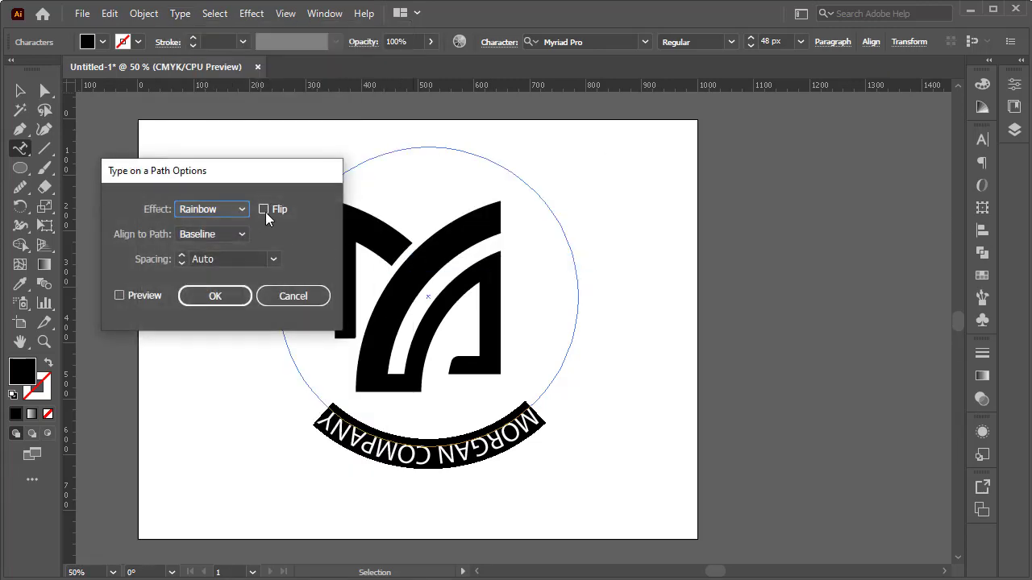
{"action": "left_click", "coordinate": [265, 209]}
{"action": "left_click", "coordinate": [144, 295]}
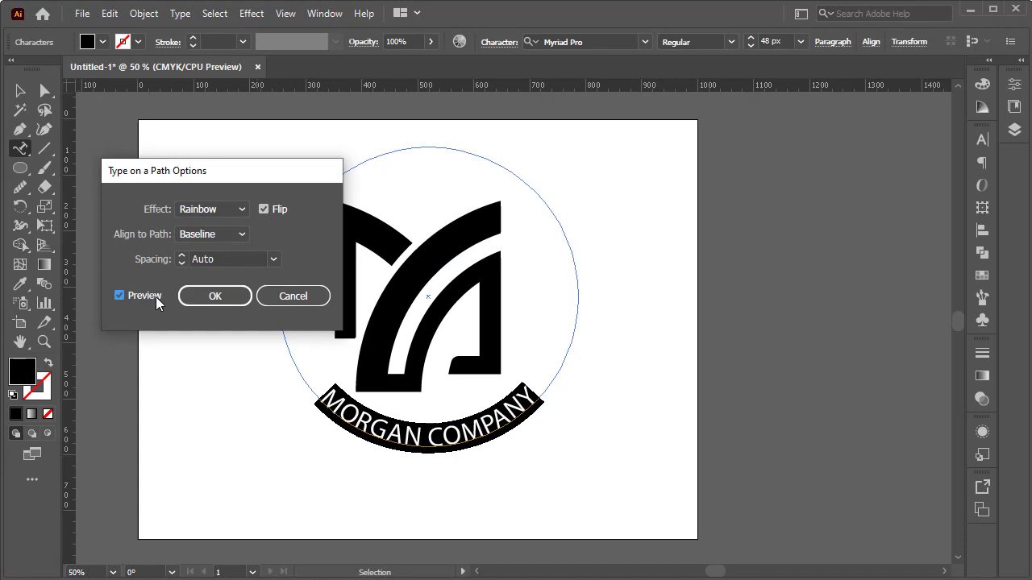
Step: Try the Ascender, Descender and Center alignments to the path for the text, then return to Baseline
{"action": "left_click", "coordinate": [240, 234]}
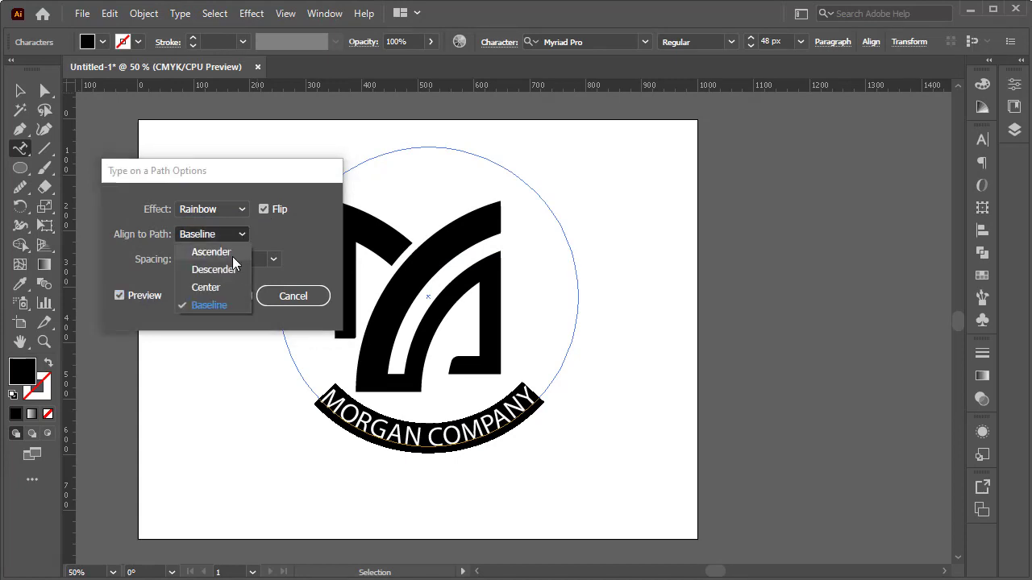
{"action": "left_click", "coordinate": [233, 257]}
{"action": "left_click", "coordinate": [241, 236]}
{"action": "left_click", "coordinate": [232, 270]}
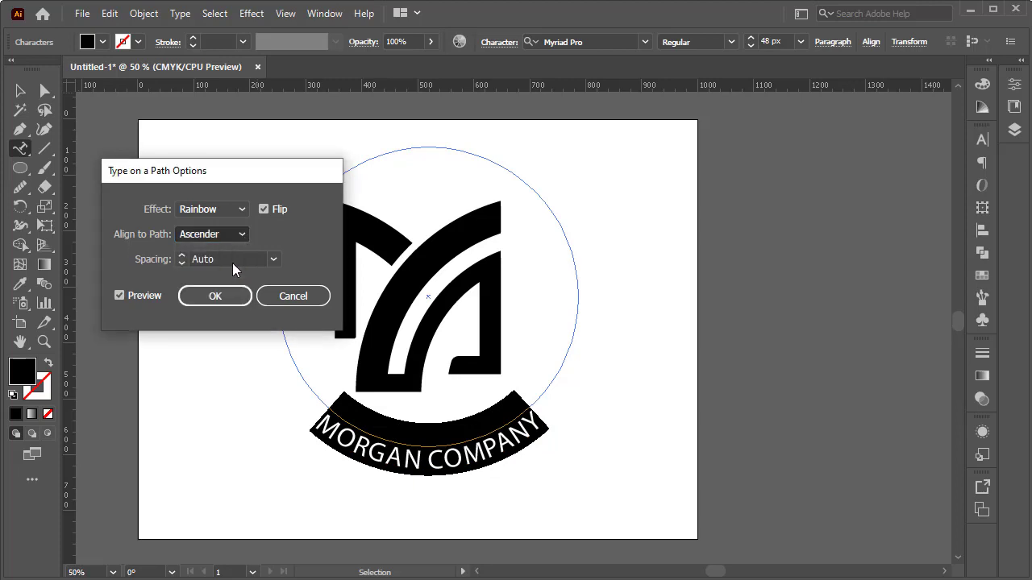
{"action": "left_click", "coordinate": [243, 237]}
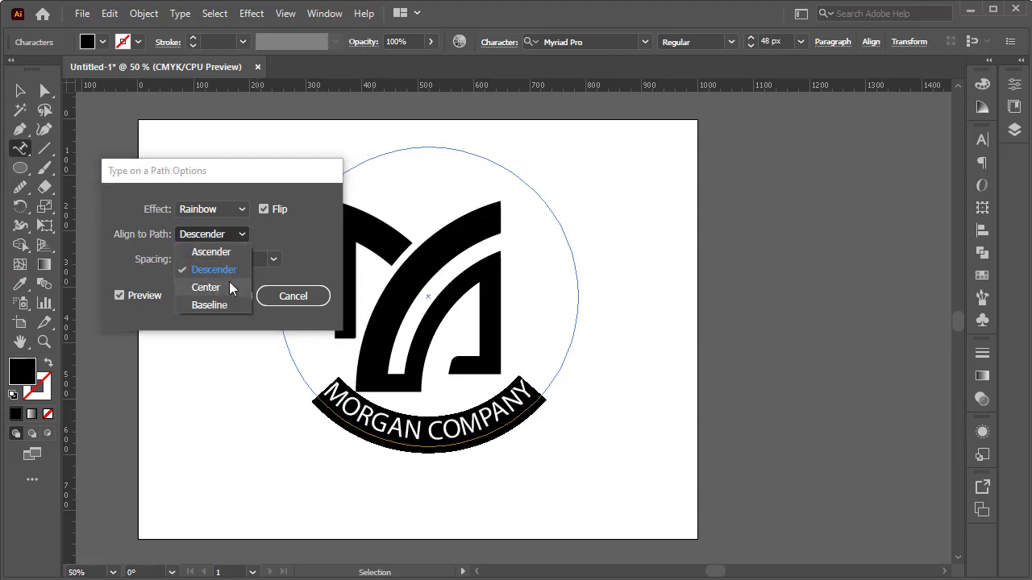
{"action": "left_click", "coordinate": [230, 283]}
{"action": "left_click", "coordinate": [242, 236]}
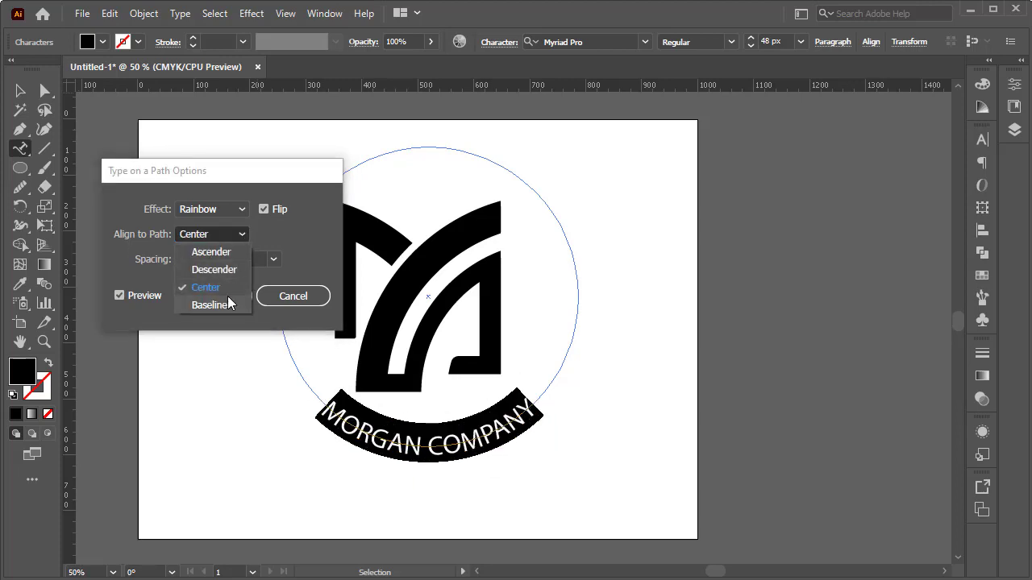
{"action": "left_click", "coordinate": [229, 302]}
Step: Apply the type-on-path options with the Rainbow effect and deselect the text
{"action": "left_click", "coordinate": [243, 211]}
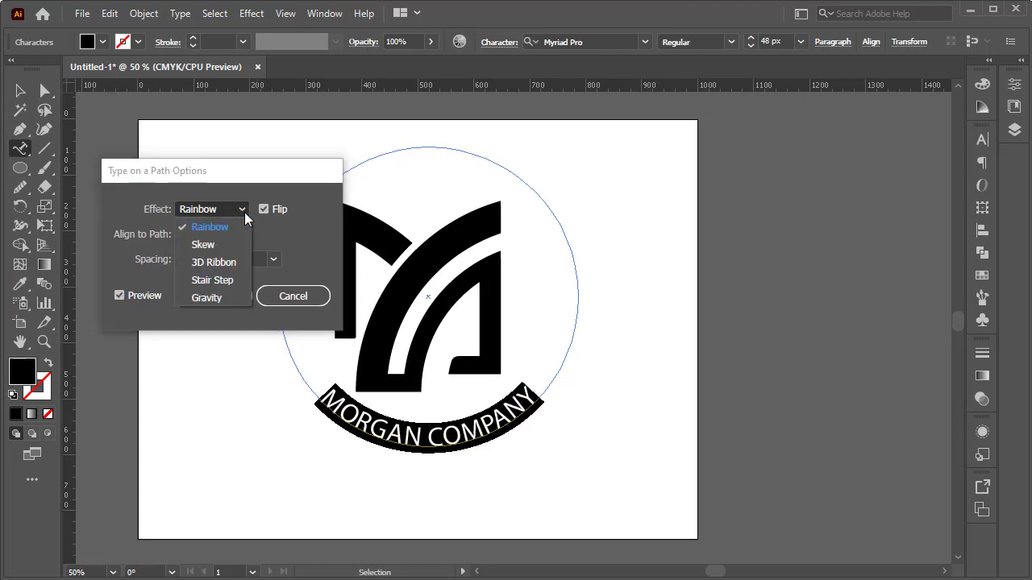
{"action": "left_click", "coordinate": [243, 209]}
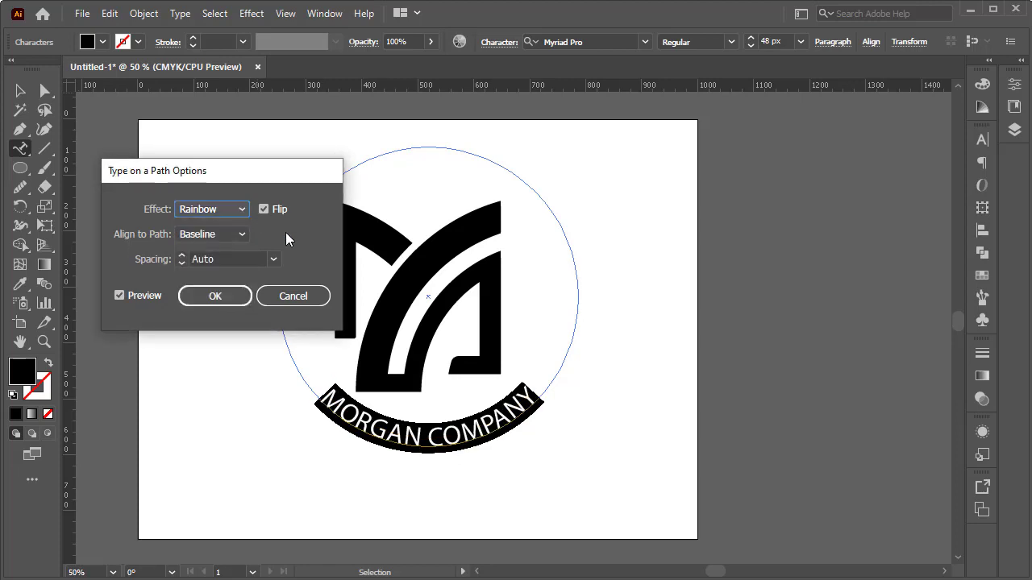
{"action": "left_click", "coordinate": [230, 298]}
{"action": "left_click", "coordinate": [21, 90]}
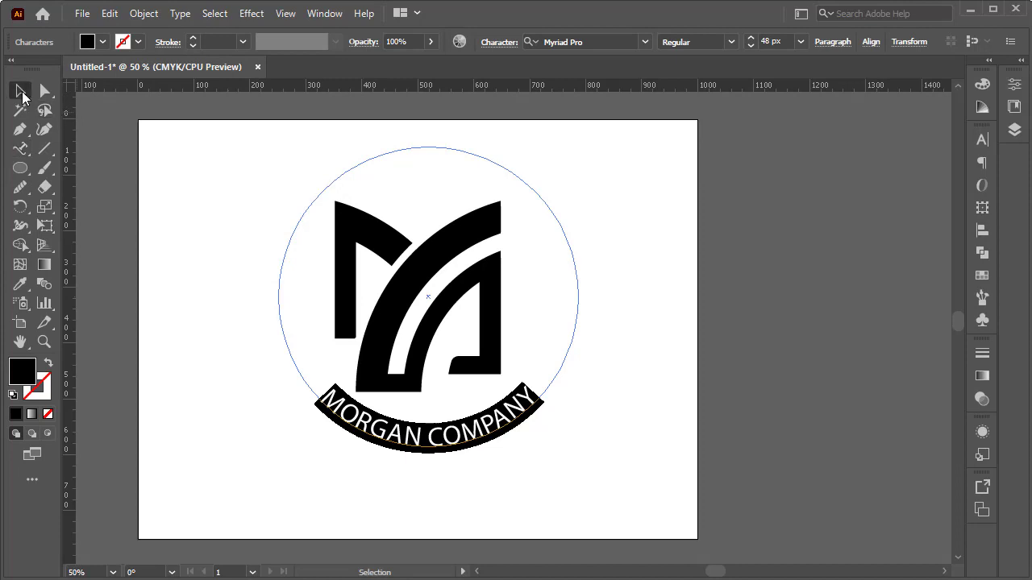
{"action": "left_click", "coordinate": [619, 214]}
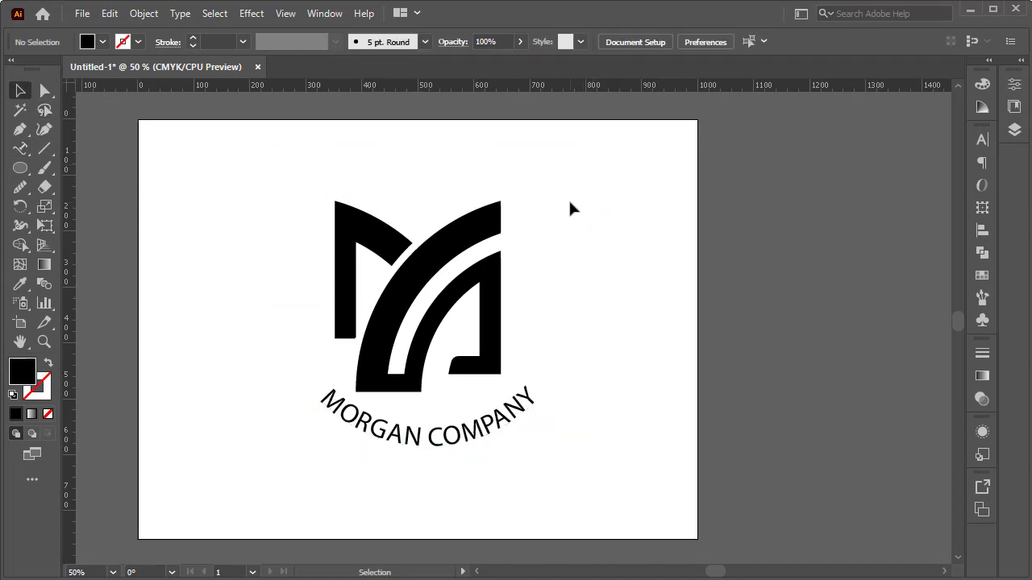
Step: Select the curved company text again and undo its flip on the circle
{"action": "left_click", "coordinate": [533, 403]}
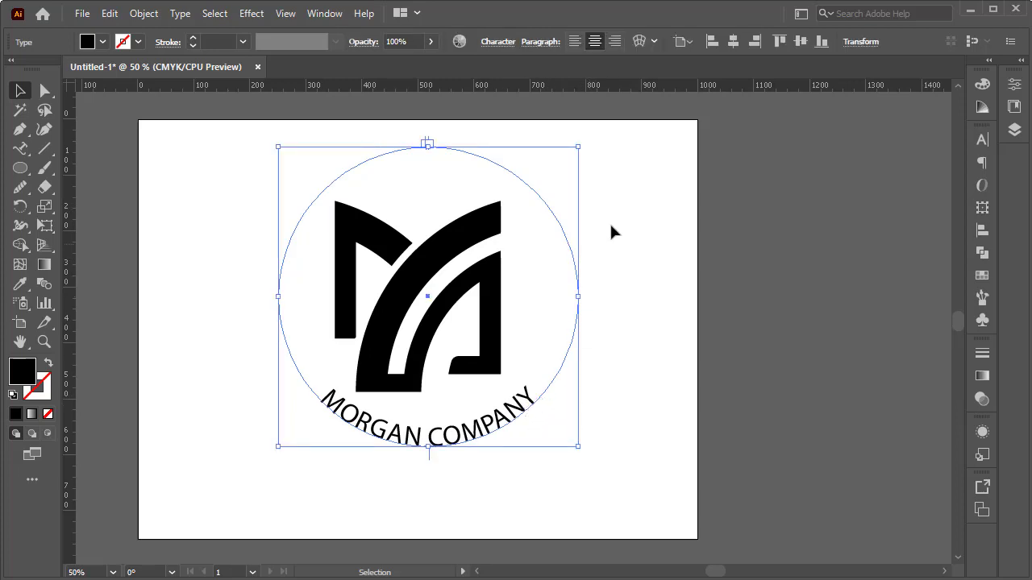
{"action": "left_click", "coordinate": [21, 148]}
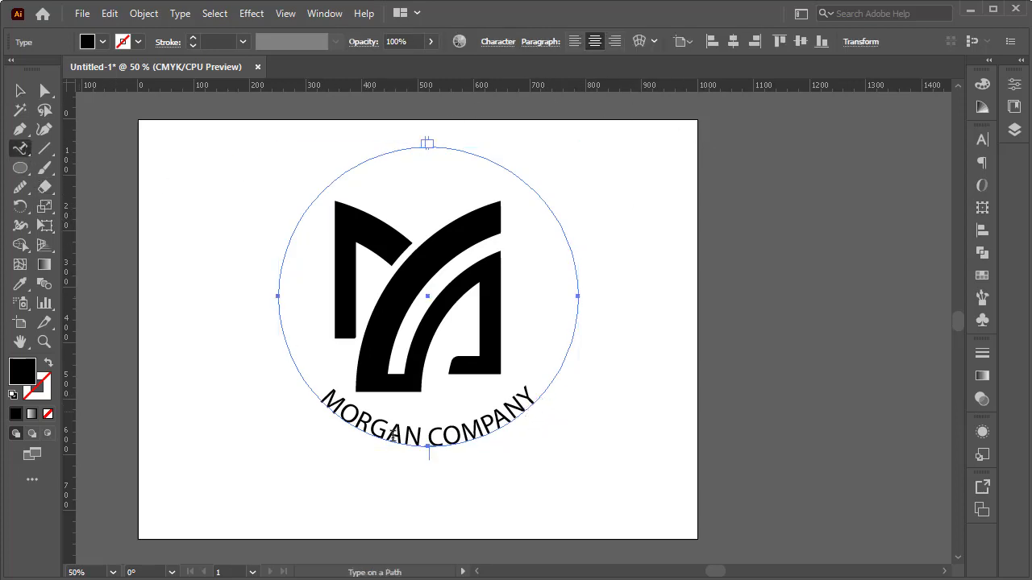
{"action": "left_click", "coordinate": [482, 426]}
{"action": "key", "text": "ctrl+a"}
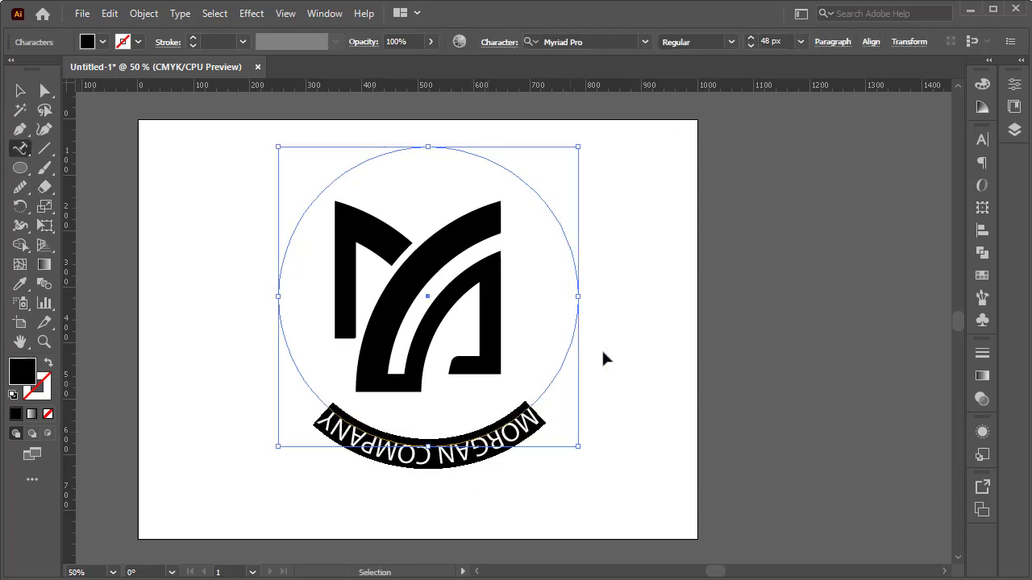
Step: Reduce the curved MORGAN COMPANY text's font size to 39 px
{"action": "left_click", "coordinate": [750, 47]}
{"action": "left_click", "coordinate": [750, 47]}
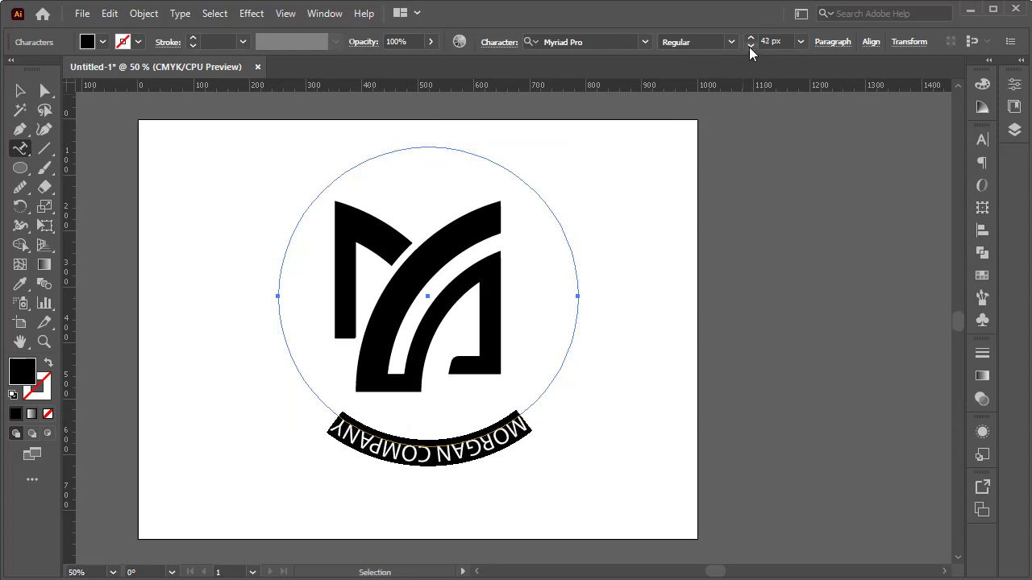
{"action": "left_click", "coordinate": [750, 46]}
{"action": "left_click", "coordinate": [750, 47]}
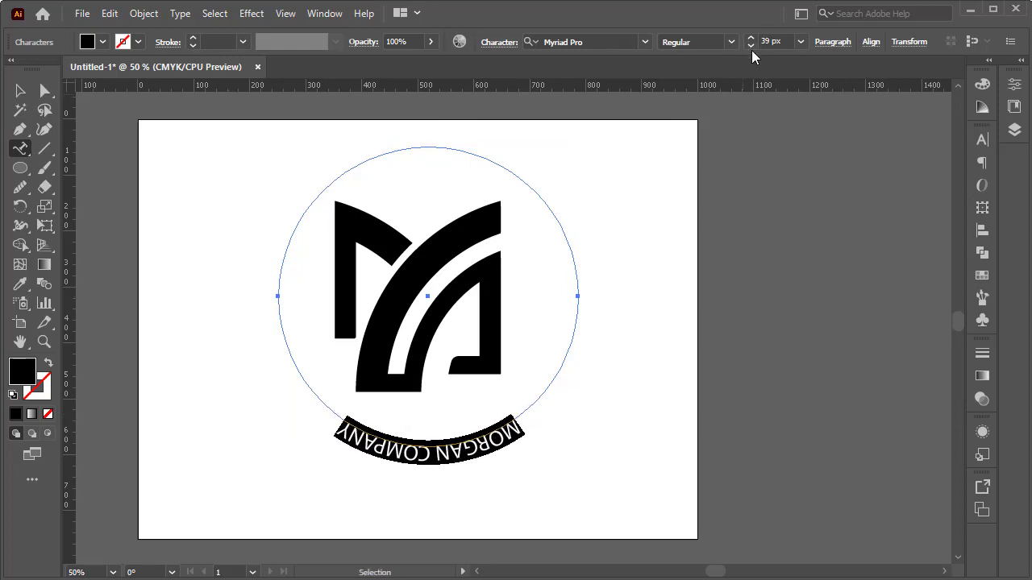
Step: Flip the MORGAN COMPANY text to the inside of the circle with the Type on a Path options, then deselect it
{"action": "left_click", "coordinate": [183, 14]}
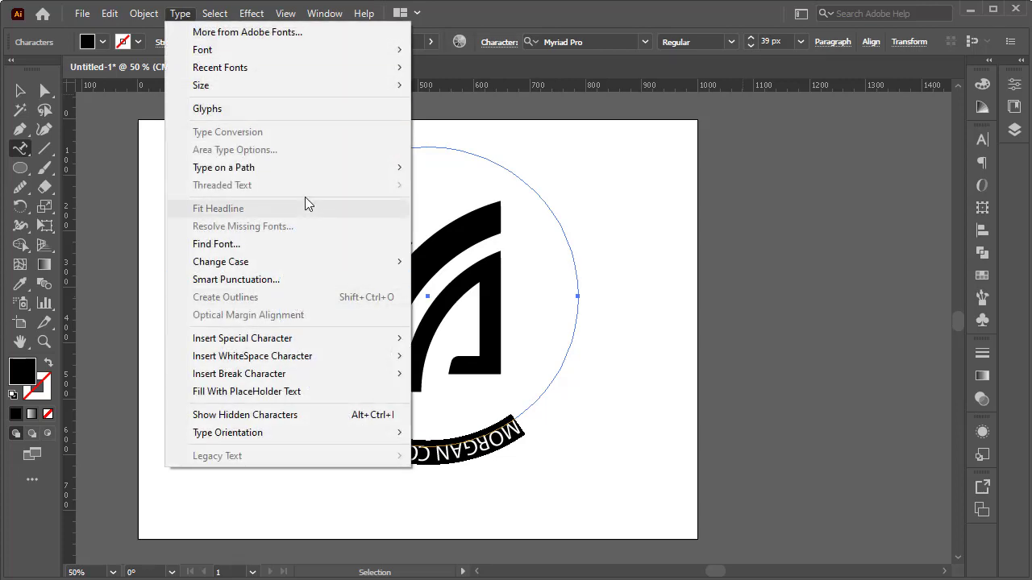
{"action": "mouse_move", "coordinate": [315, 167]}
{"action": "left_click", "coordinate": [526, 264]}
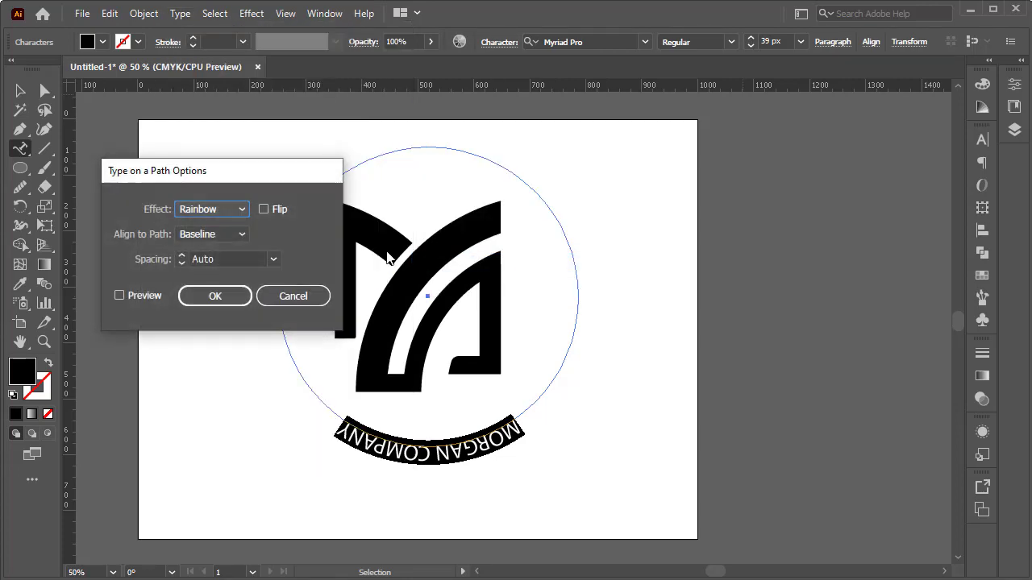
{"action": "left_click", "coordinate": [263, 208]}
{"action": "left_click", "coordinate": [210, 298]}
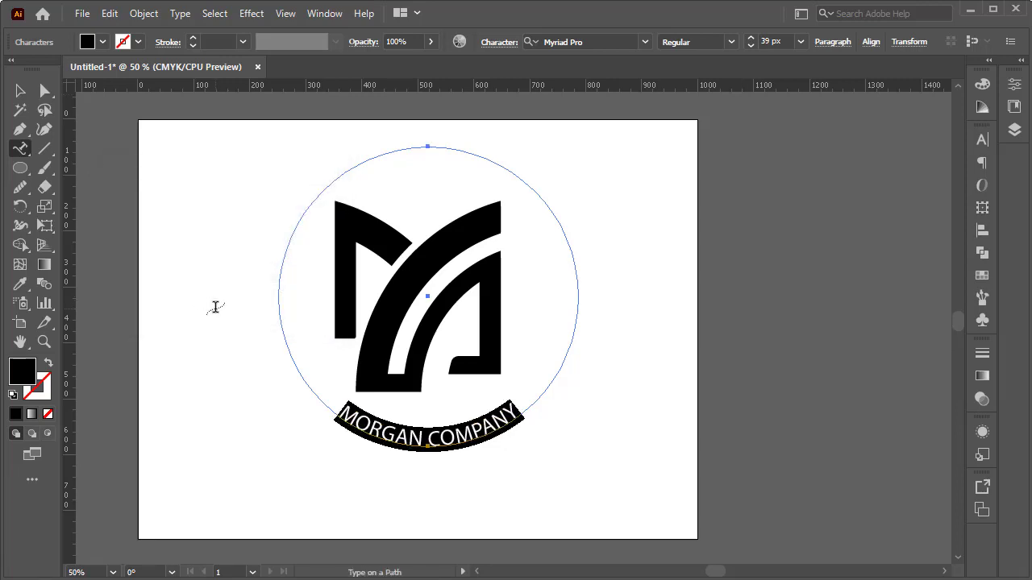
{"action": "left_click", "coordinate": [20, 90]}
{"action": "left_click", "coordinate": [627, 242]}
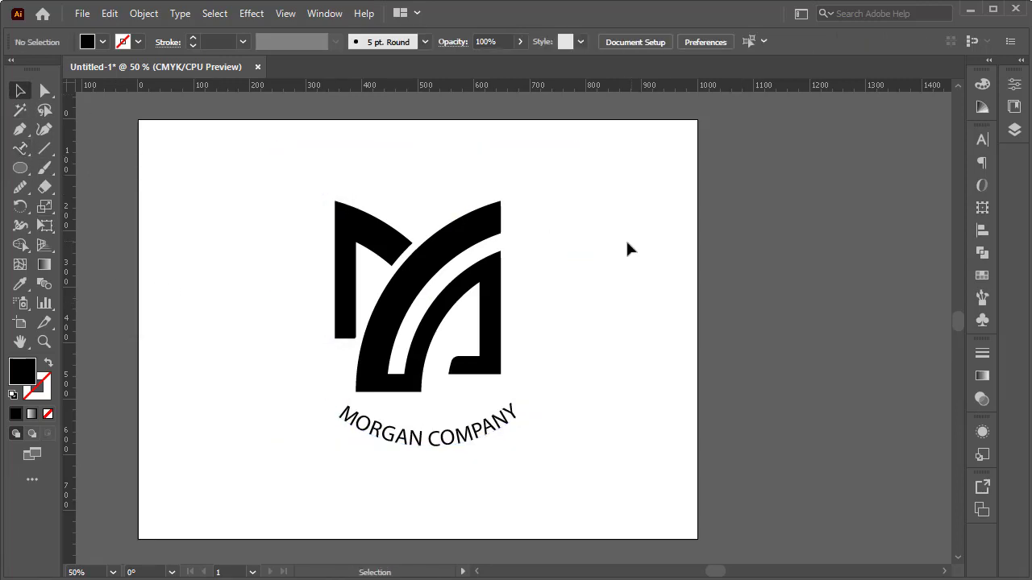